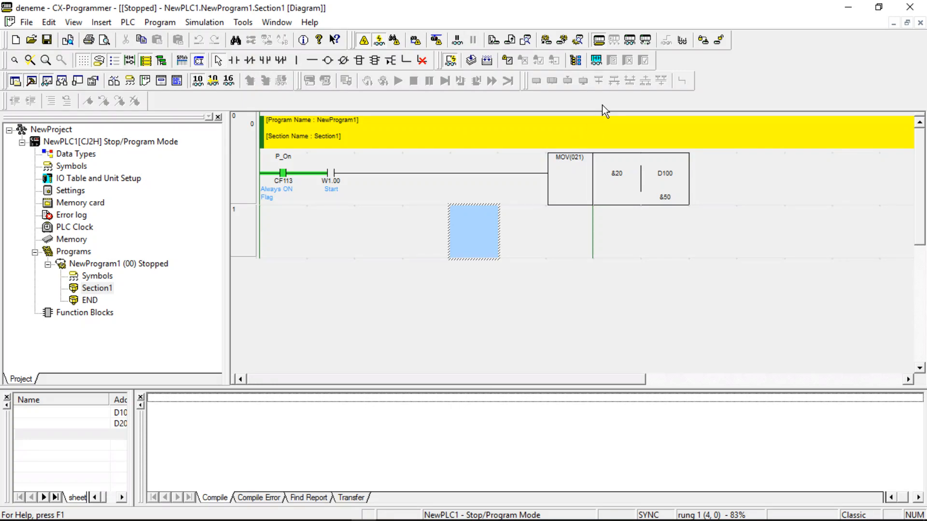
Switch the PLC from program mode into Monitor mode.
click(631, 42)
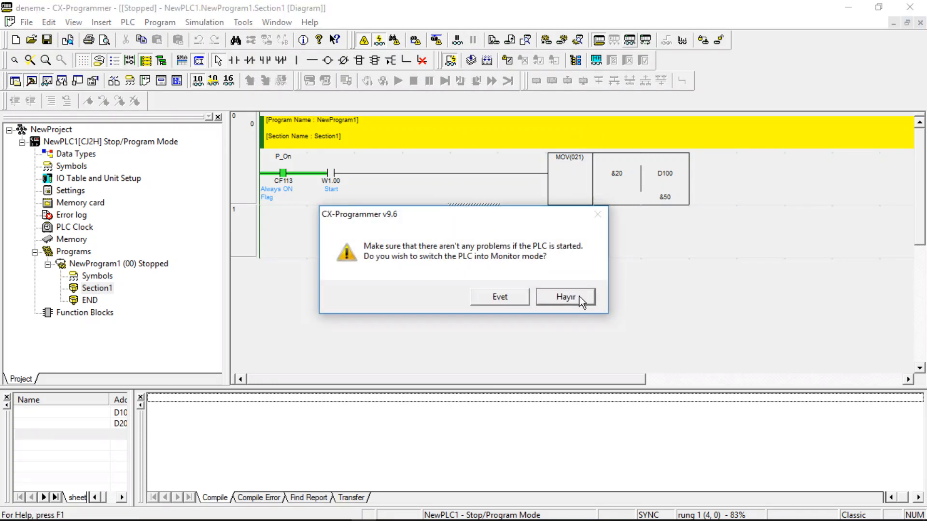
click(496, 298)
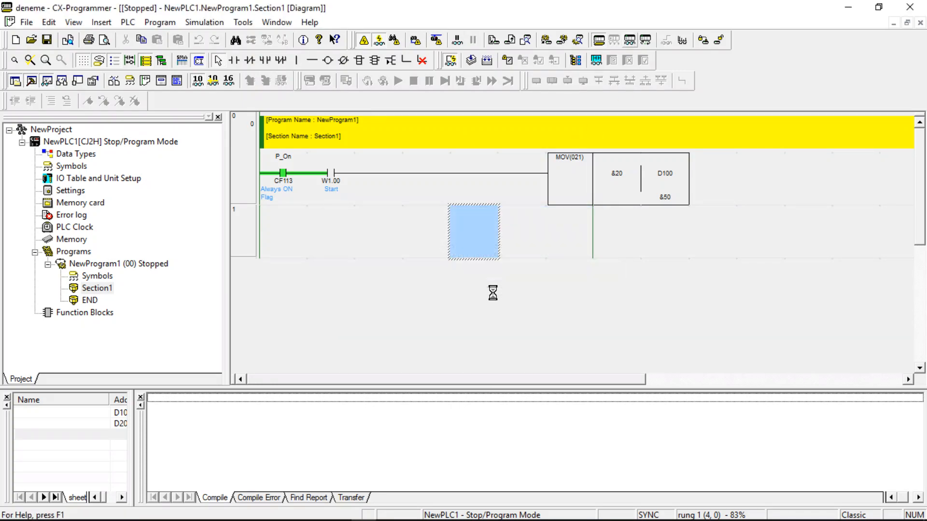
click(363, 174)
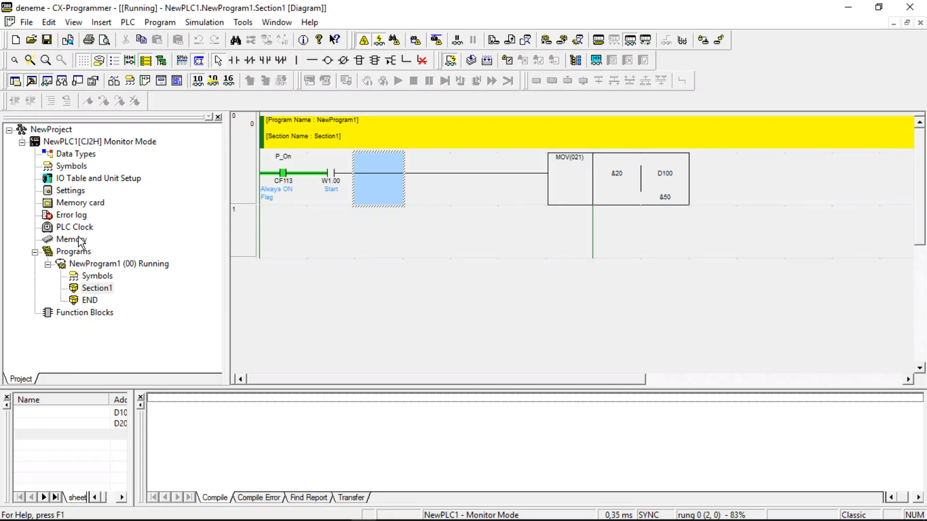
Open the PLC's IO table and set the unit number of the built-in EtherNet/IP port CJ2B-EIP21 to 2.
double_click(96, 179)
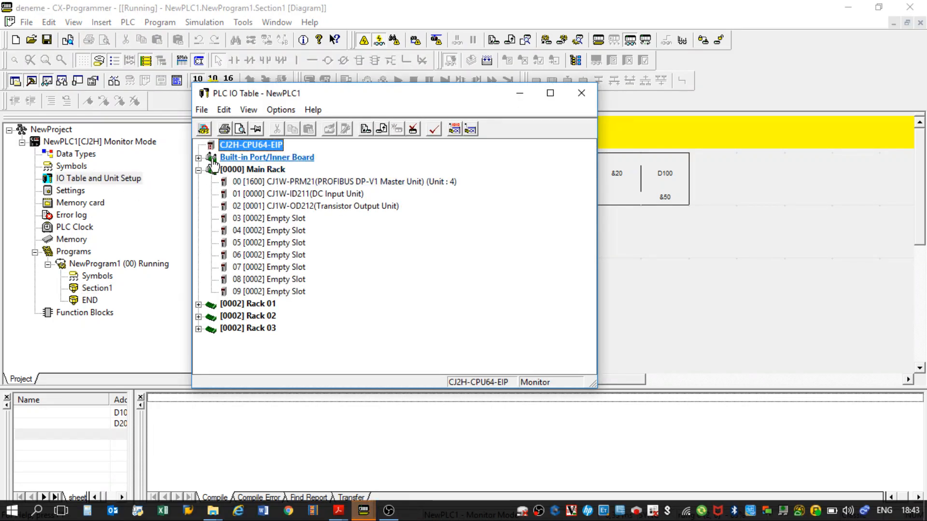
click(199, 157)
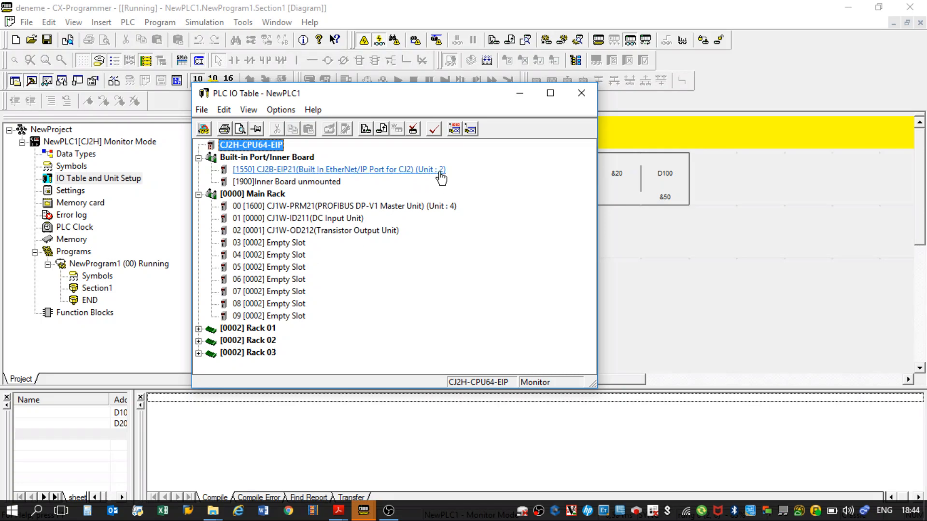
right_click(440, 178)
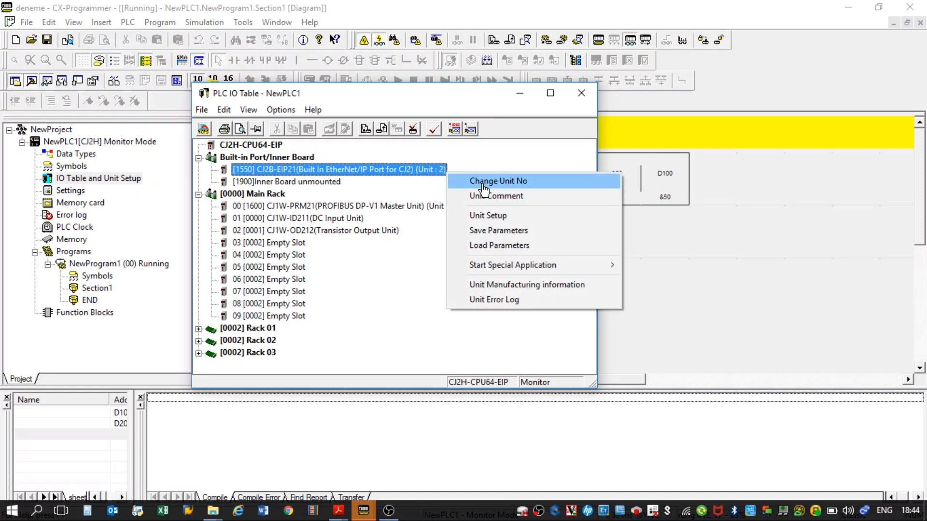
click(503, 182)
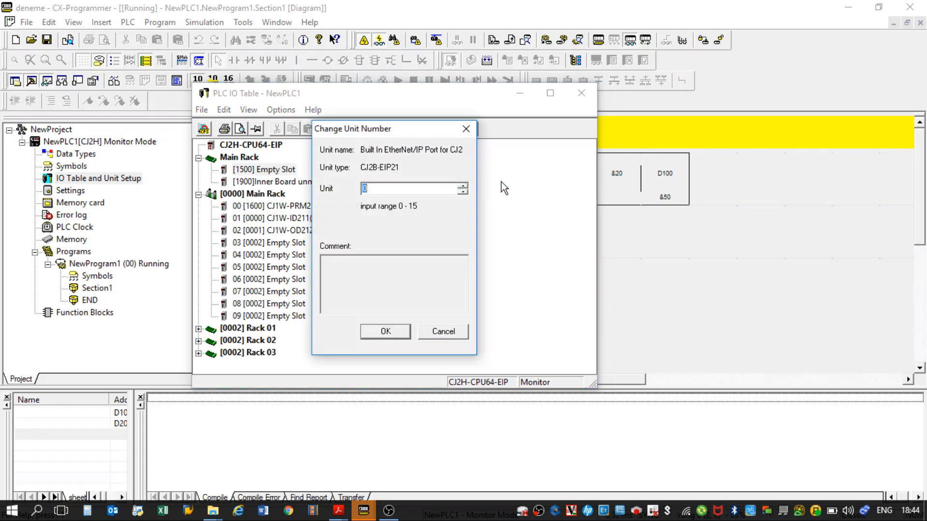
drag(411, 130, 533, 115)
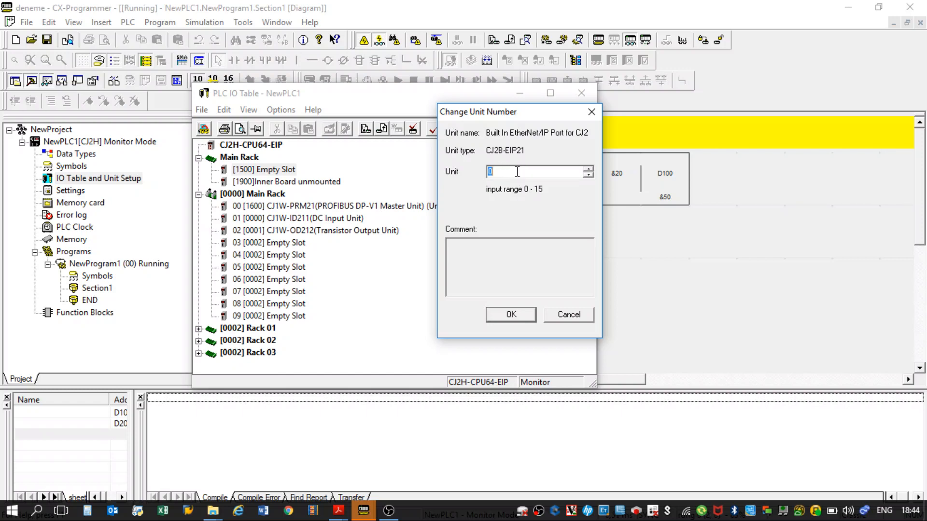
text(2)
key(Return)
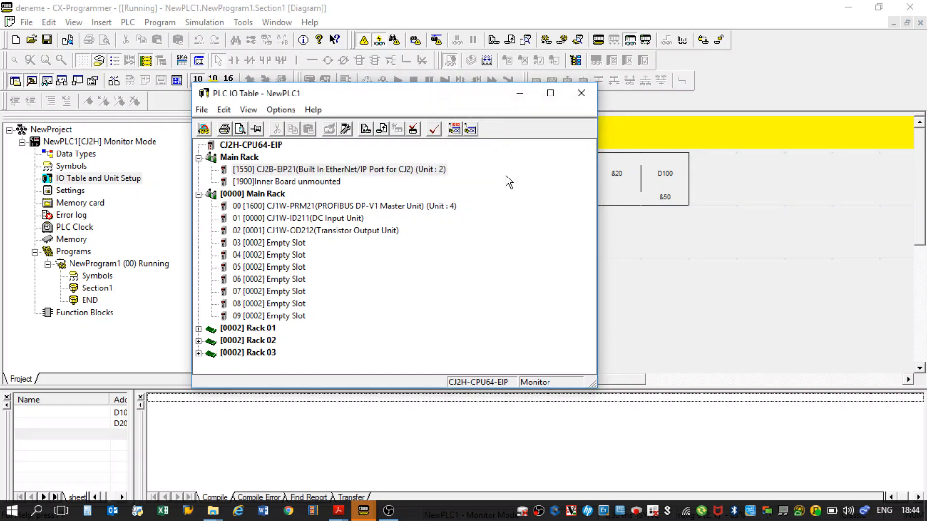
Add a CJ1W-ID211 DC Input Unit from the Basic I/O group to empty slot 03 of the [0000] Main Rack.
right_click(290, 249)
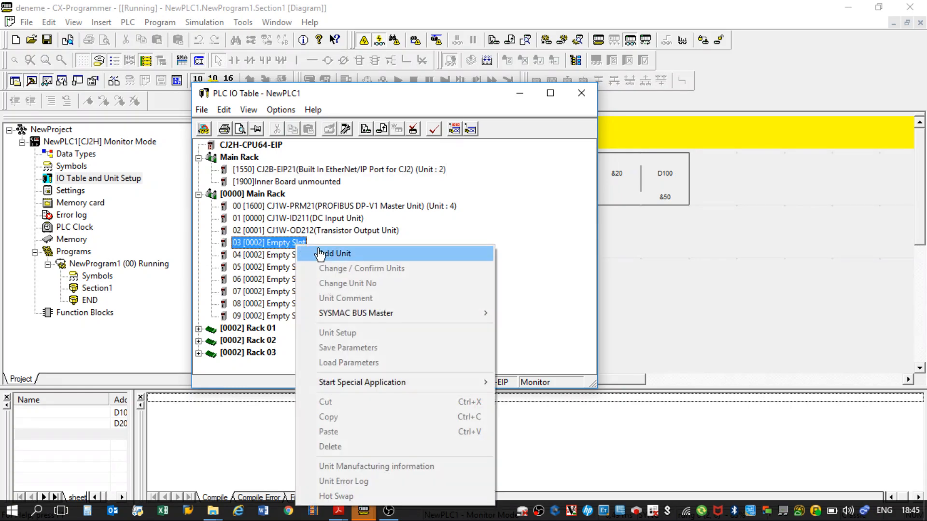
click(323, 253)
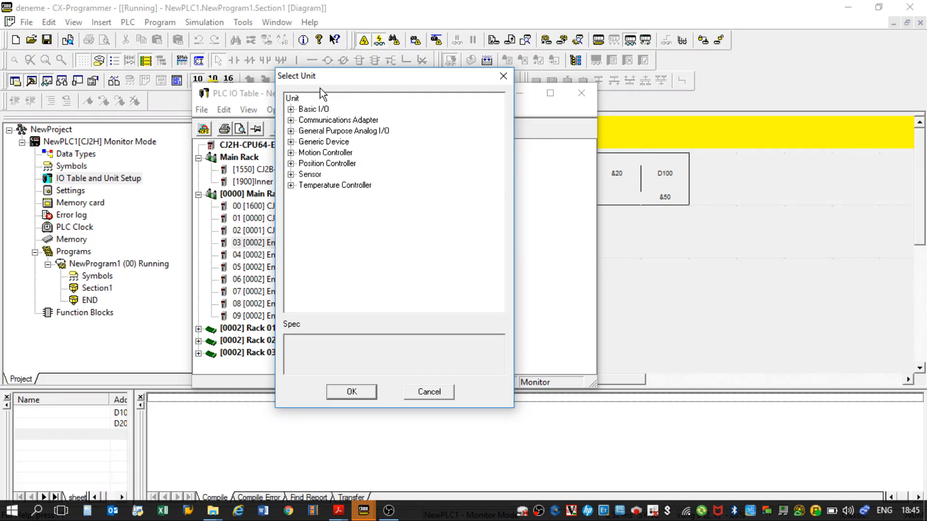
click(292, 109)
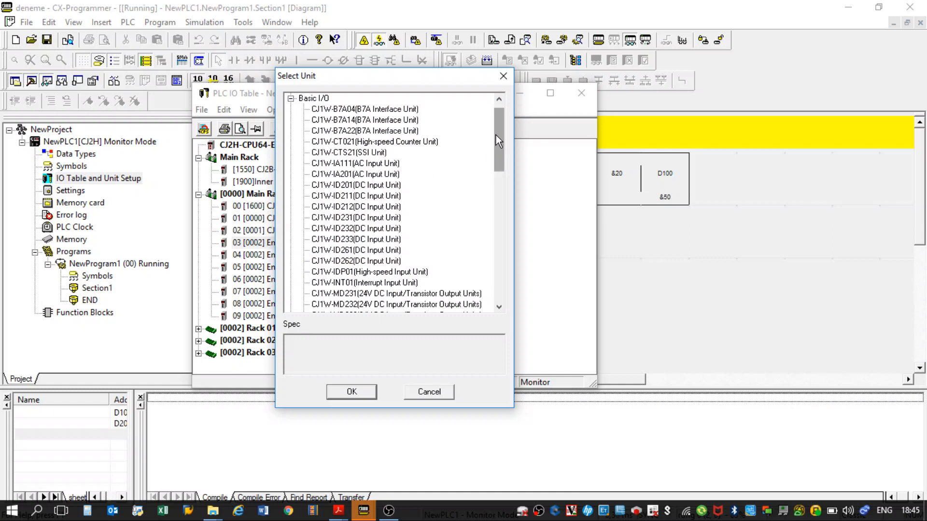
drag(496, 135, 492, 170)
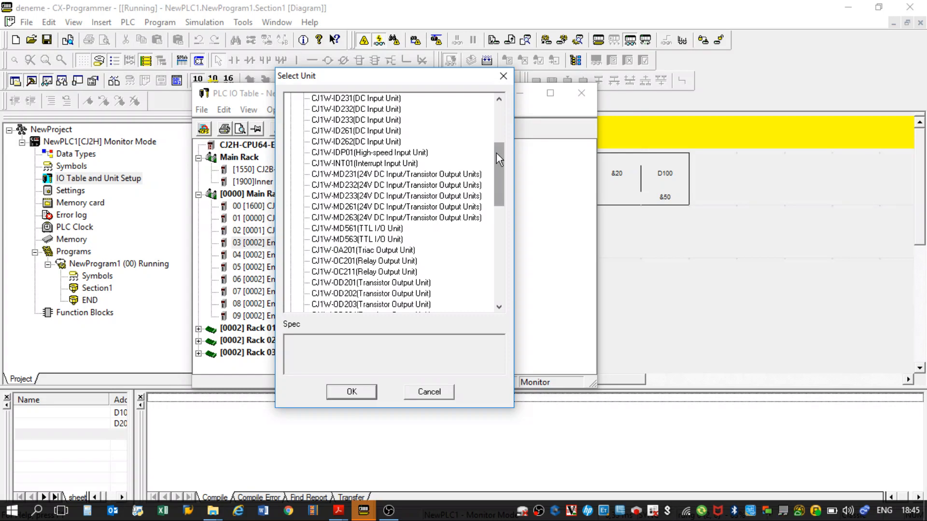
drag(500, 177, 499, 270)
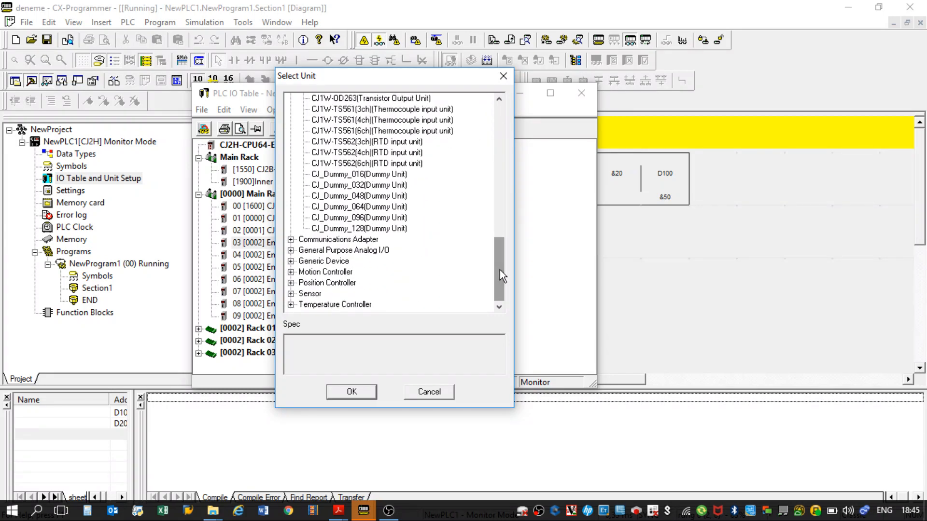
click(290, 240)
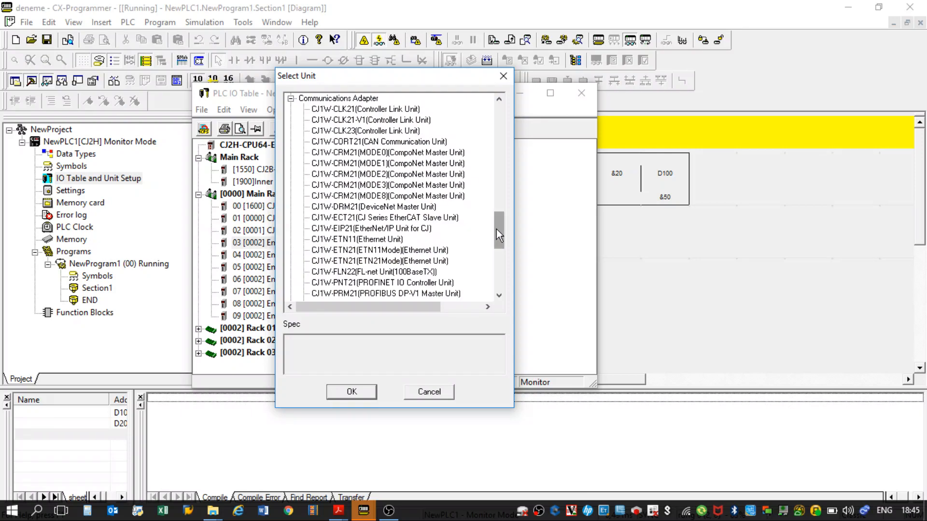
mouse_move(496, 230)
mouse_down()
mouse_move(493, 270)
mouse_move(493, 223)
mouse_up()
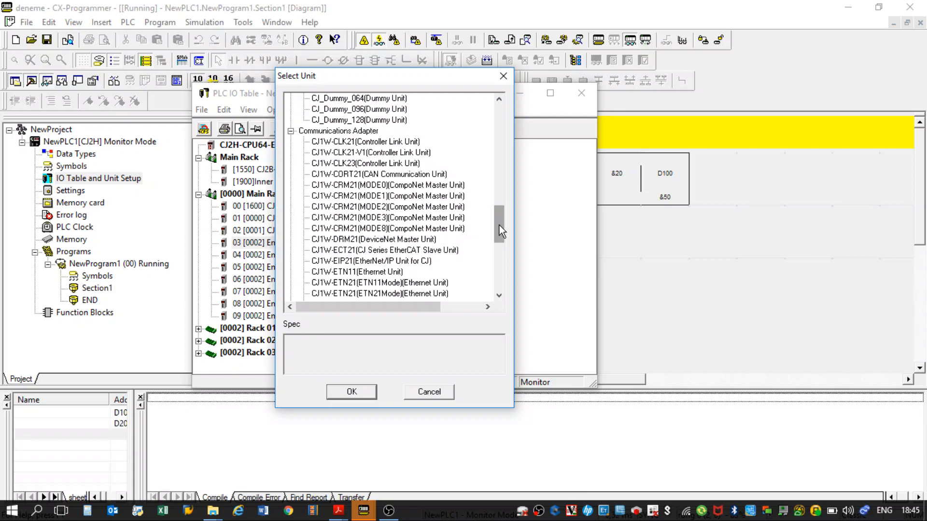
drag(499, 225, 498, 132)
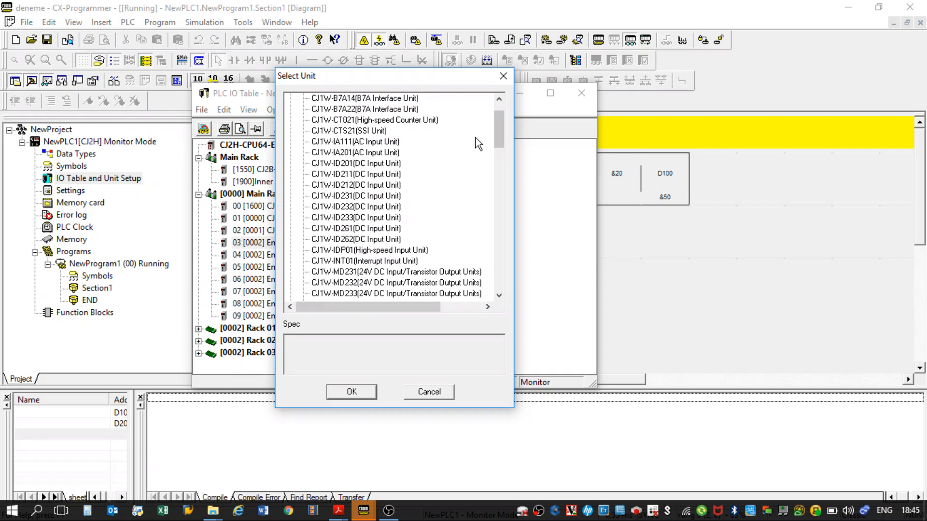
double_click(333, 174)
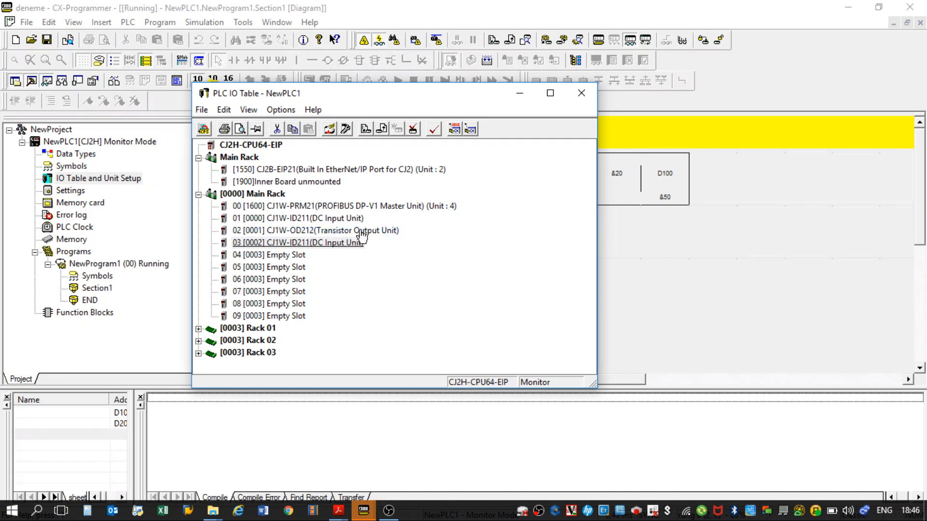
Verify the registered IO table against the actual one, and check the table for errors.
click(418, 131)
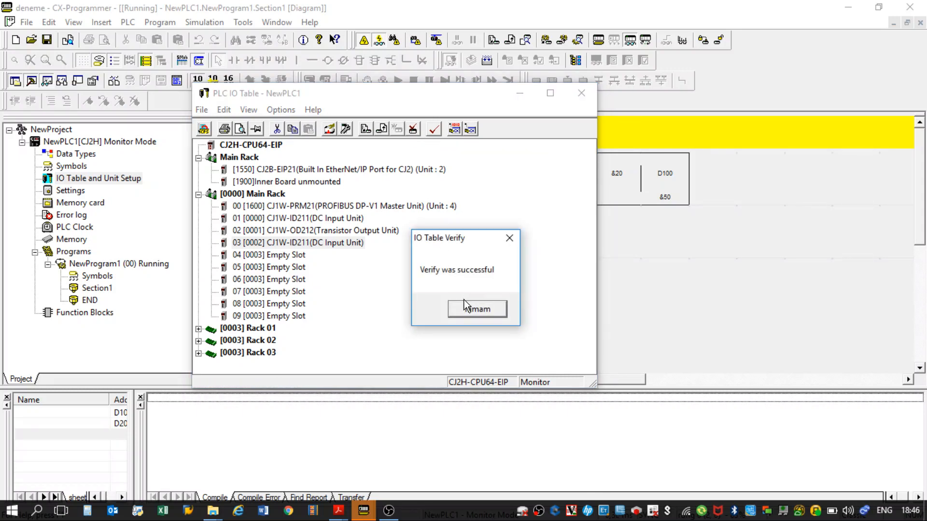
click(475, 308)
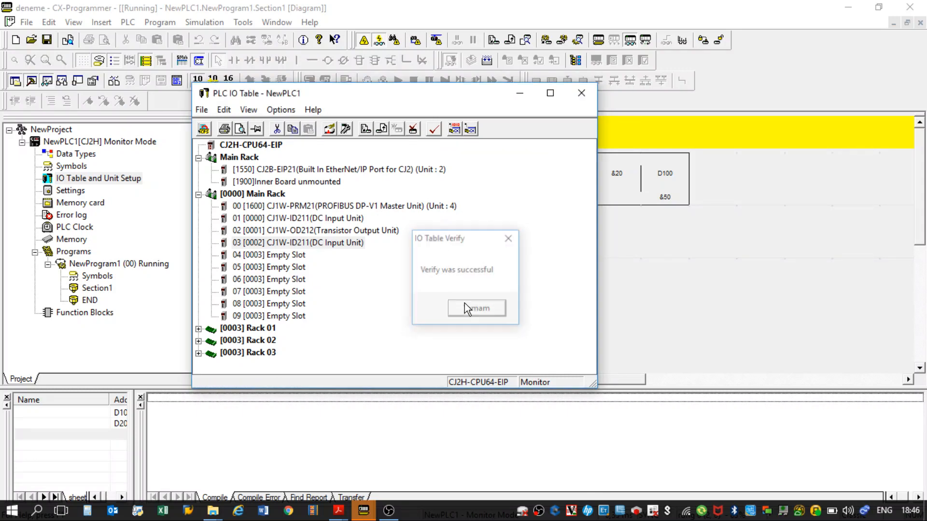
click(435, 130)
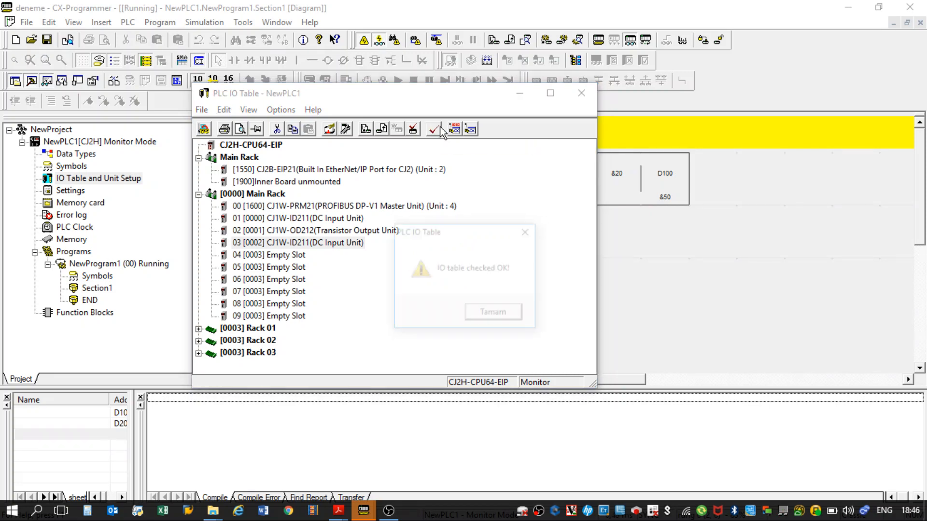
click(477, 315)
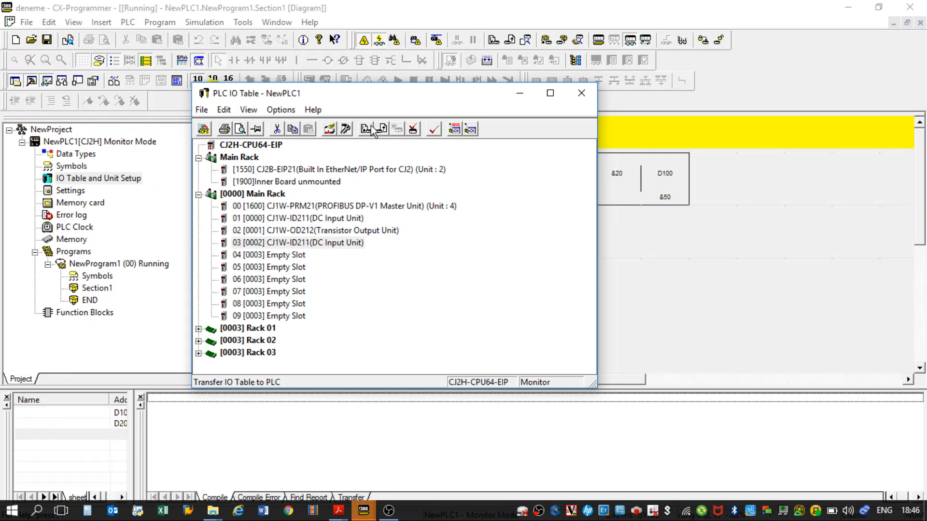
Transfer the IO table and SIO unit parameters to the PLC in program mode, and return the PLC to Monitor mode.
drag(326, 100, 567, 87)
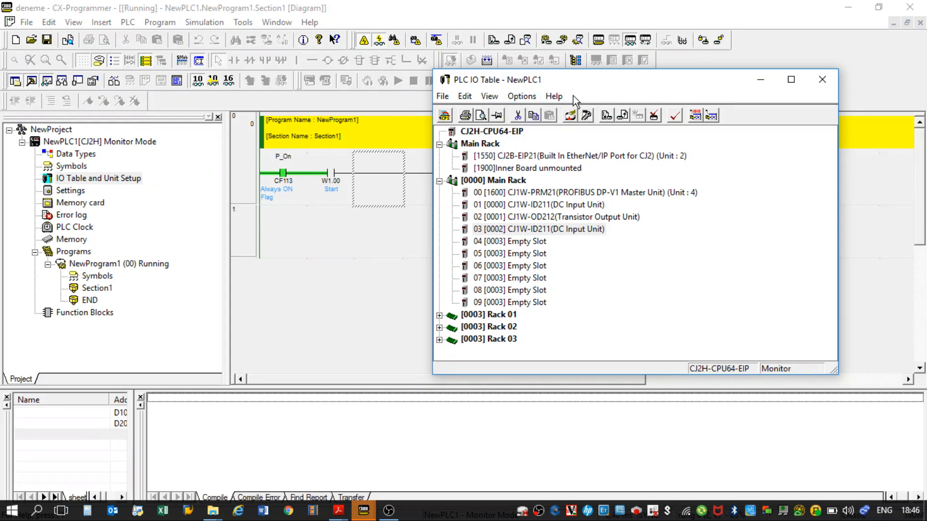
drag(604, 88, 464, 81)
click(465, 107)
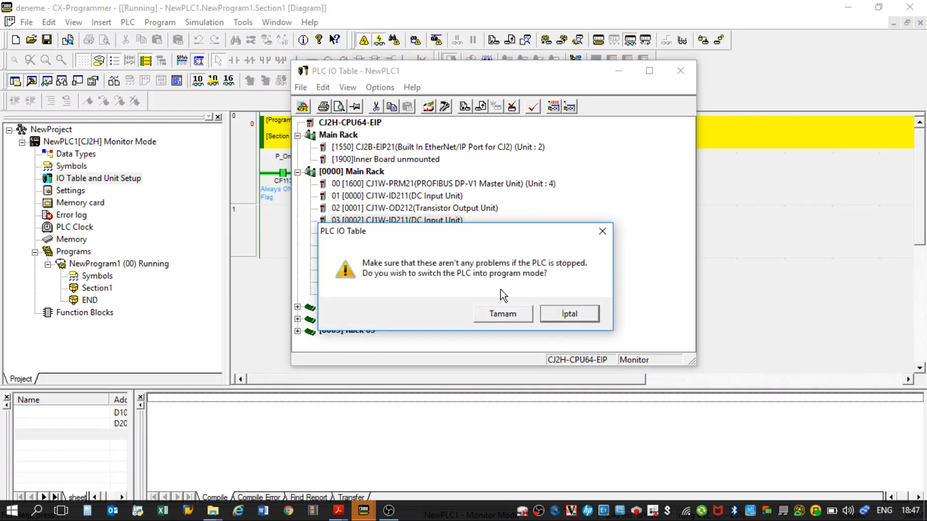
click(498, 317)
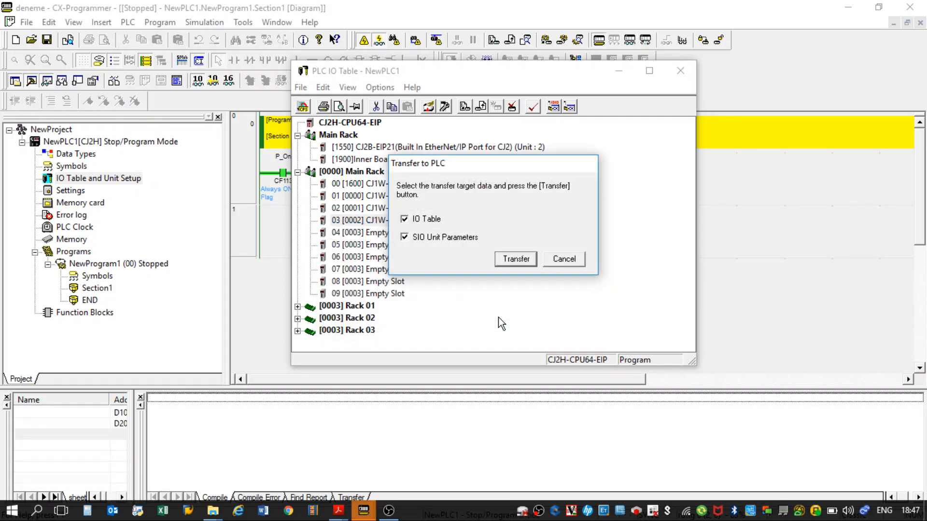
click(516, 255)
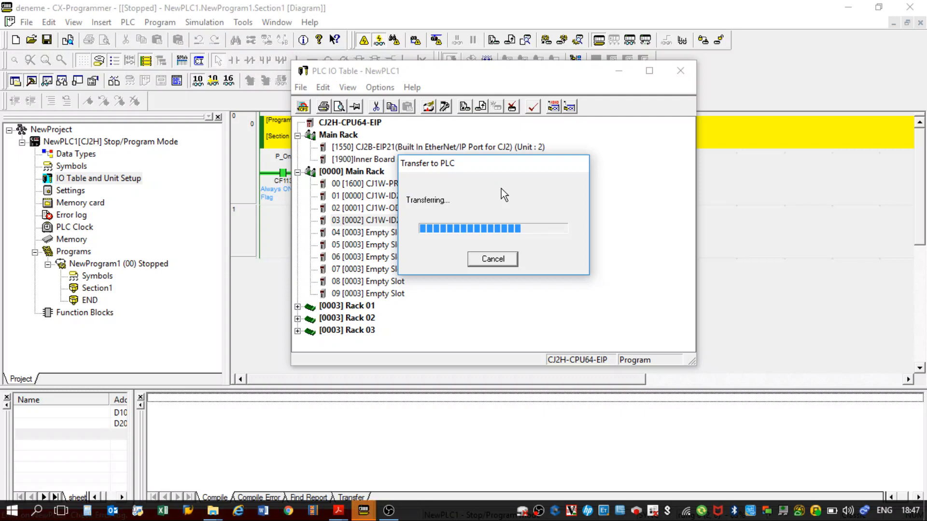
click(575, 307)
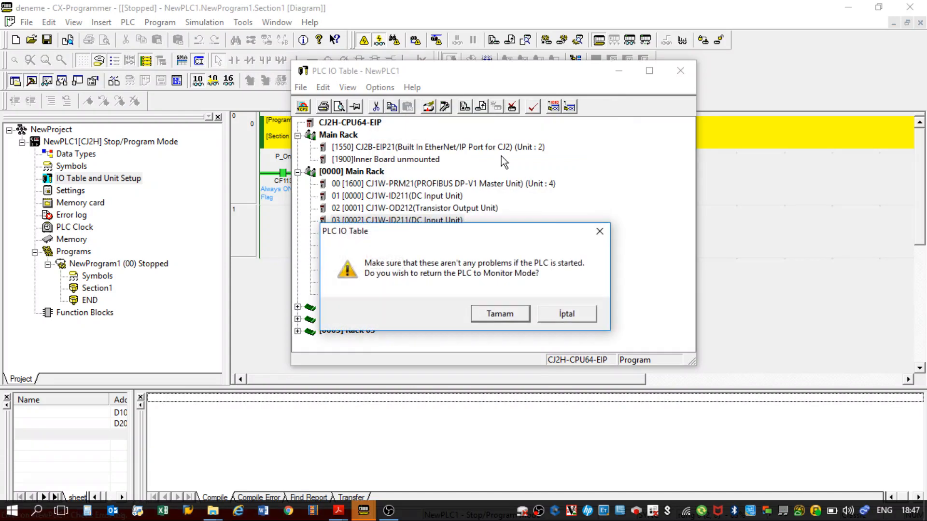
click(498, 314)
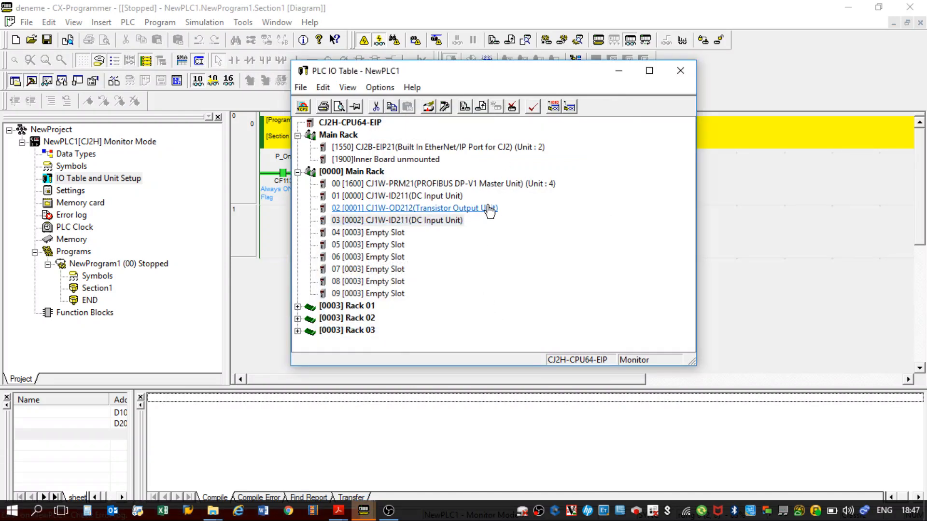
Repeat the registered/actual verification and the error check on the transferred IO table.
click(511, 109)
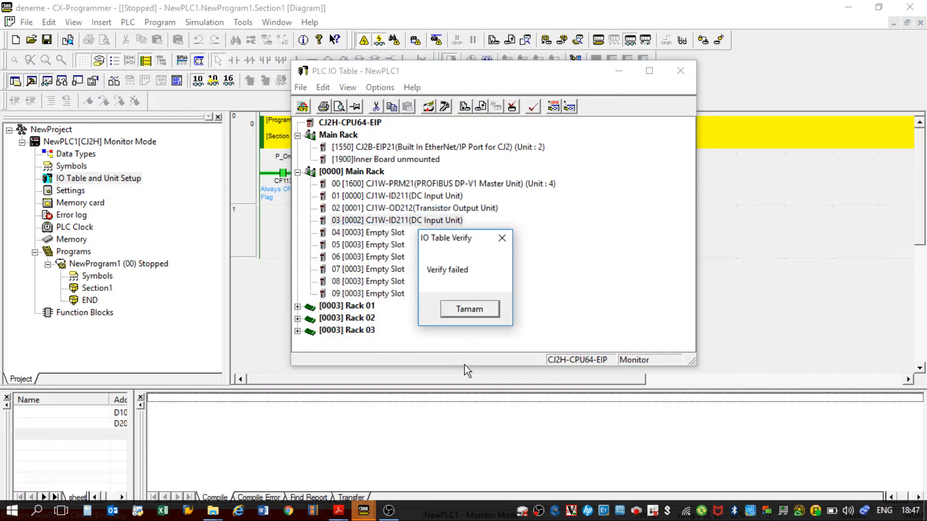
click(469, 309)
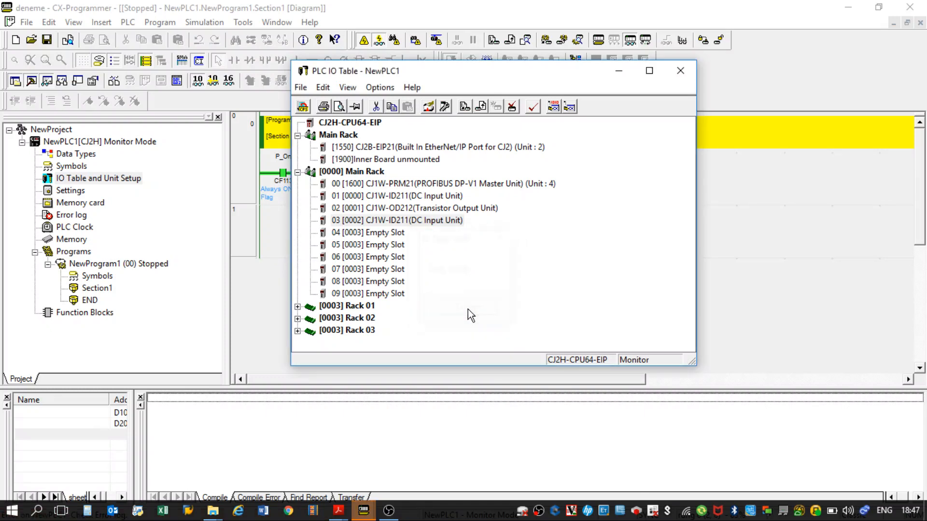
click(533, 108)
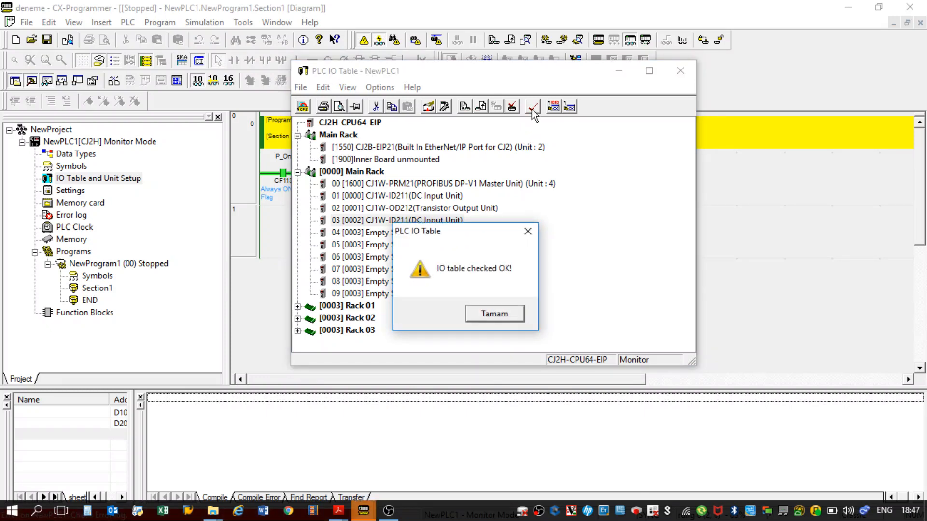
click(493, 315)
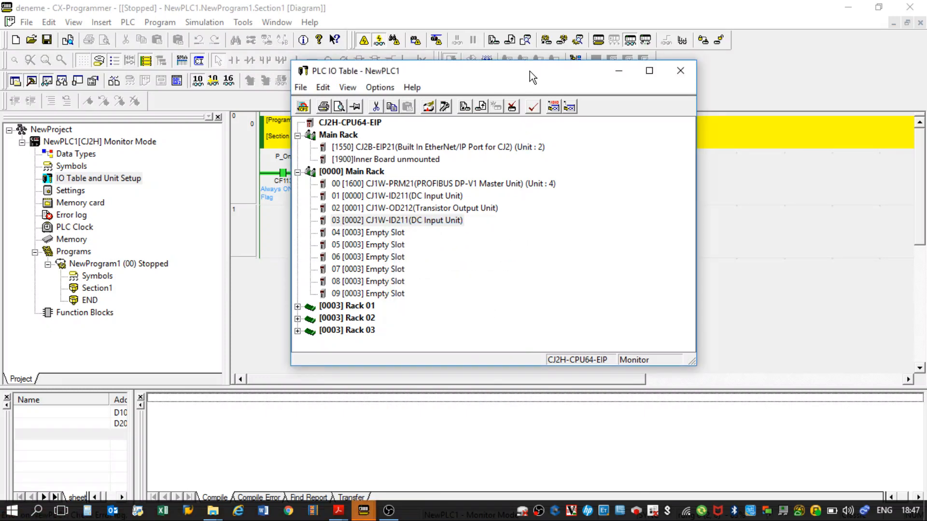
click(512, 107)
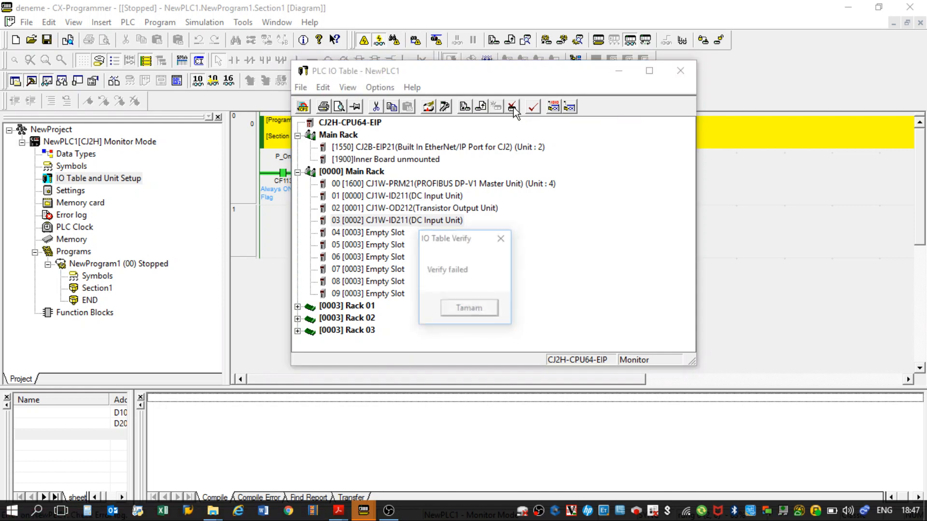
click(459, 311)
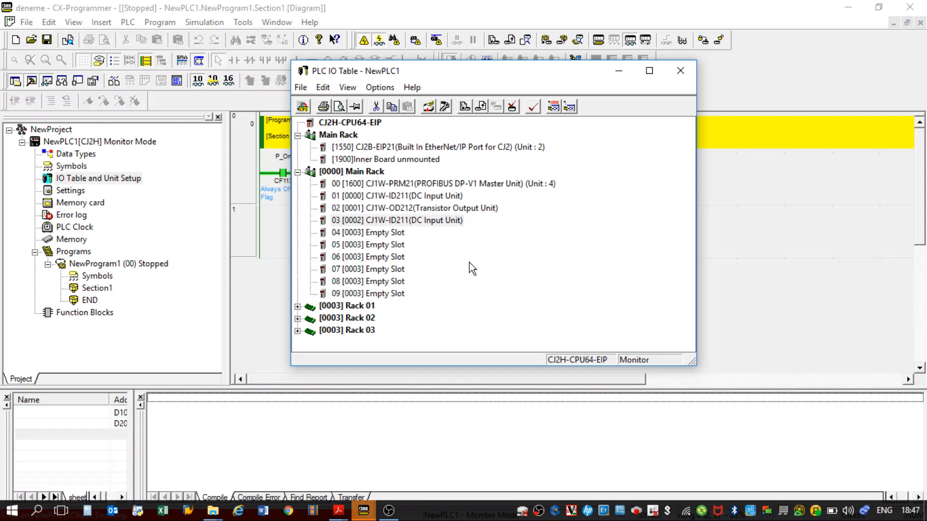
click(512, 107)
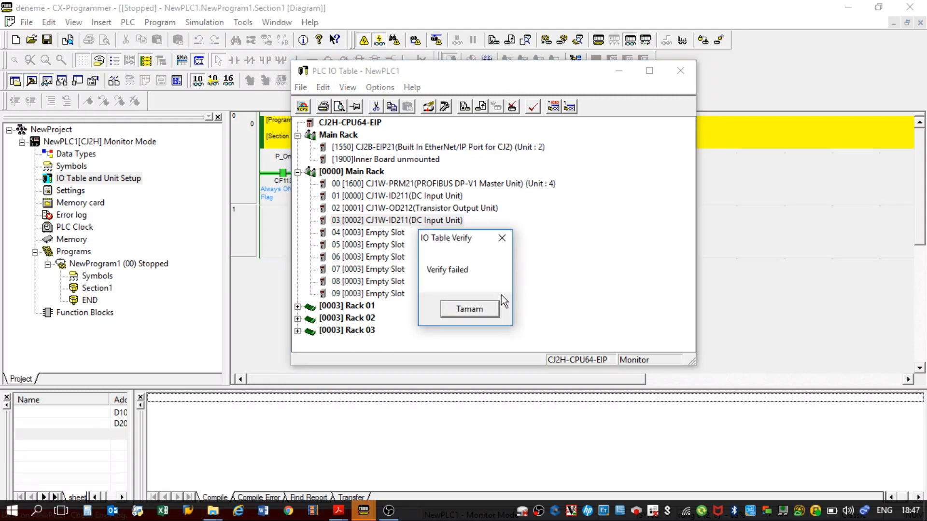
Remove the CJ1W-ID211 DC Input Unit from slot 03 of the [0000] Main Rack.
click(488, 308)
click(440, 211)
click(442, 219)
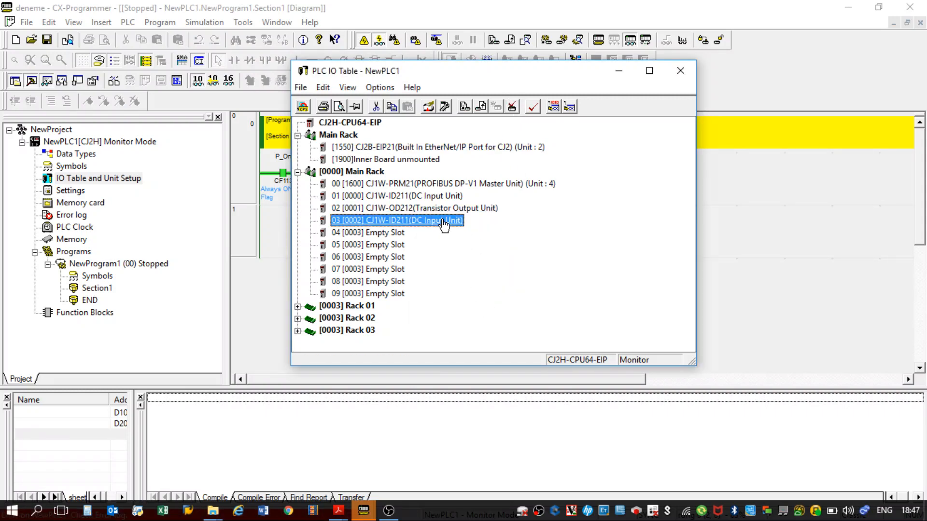
key(Delete)
Transfer the IO table without the slot 03 unit to the PLC in program mode, and return the PLC to Monitor mode.
click(465, 106)
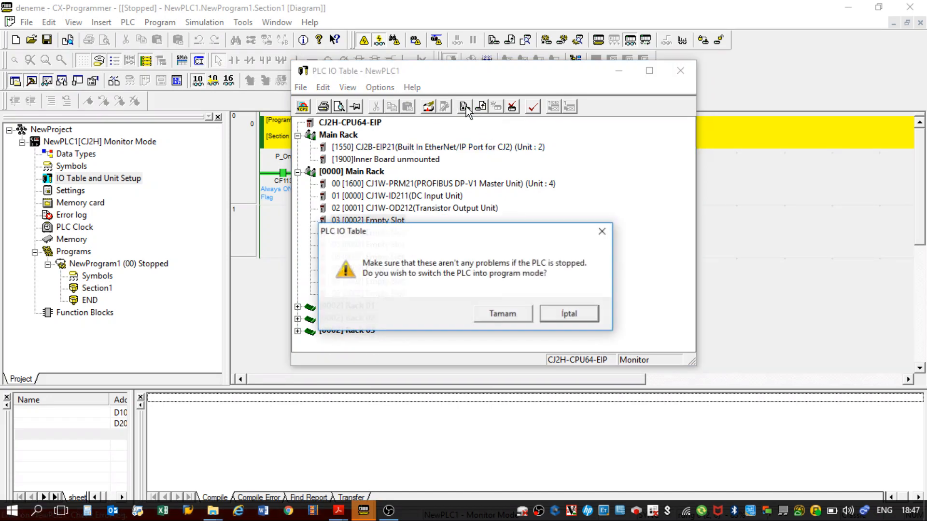
click(517, 310)
key(Return)
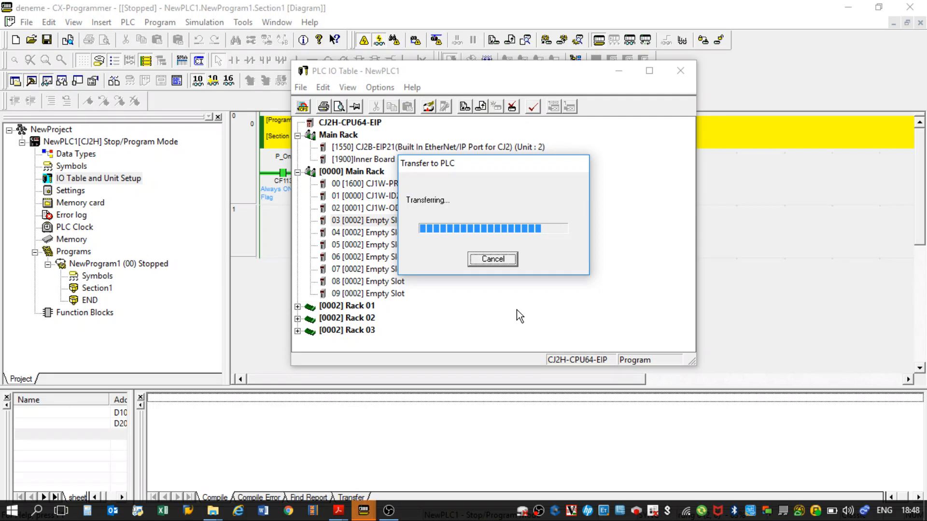
key(Return)
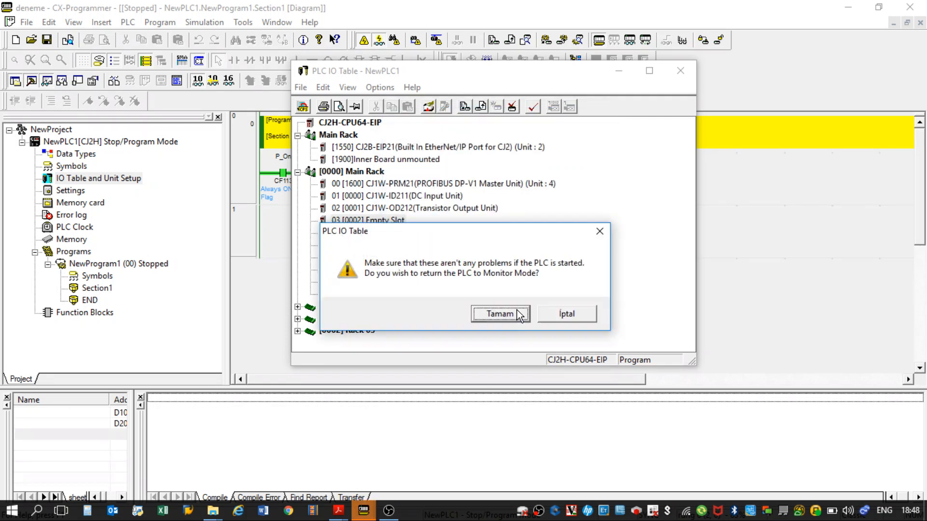
click(500, 314)
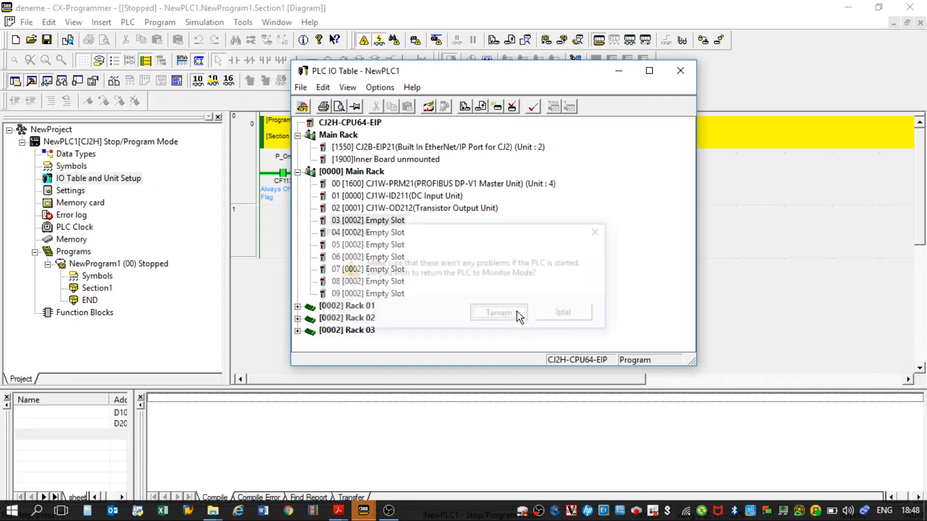
Verify the corrected IO table against the actual hardware.
click(512, 107)
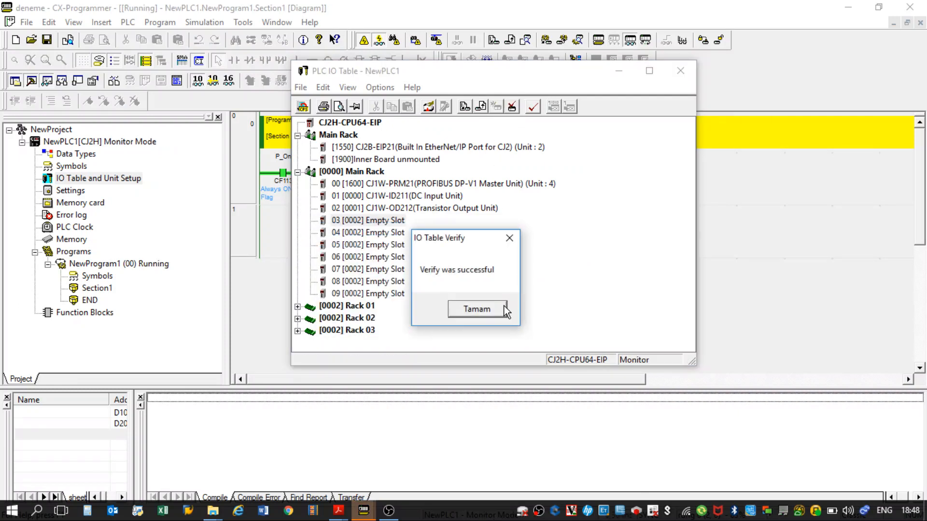
click(477, 309)
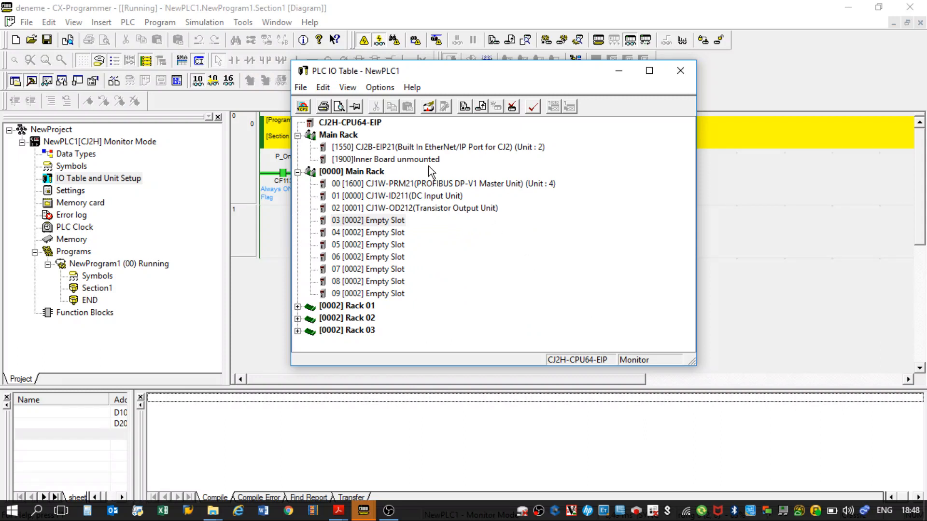
In the CJ2B-EIP21 unit setup, enable getting the time information from the SNTP server, and return to the TCP/IP settings.
click(466, 151)
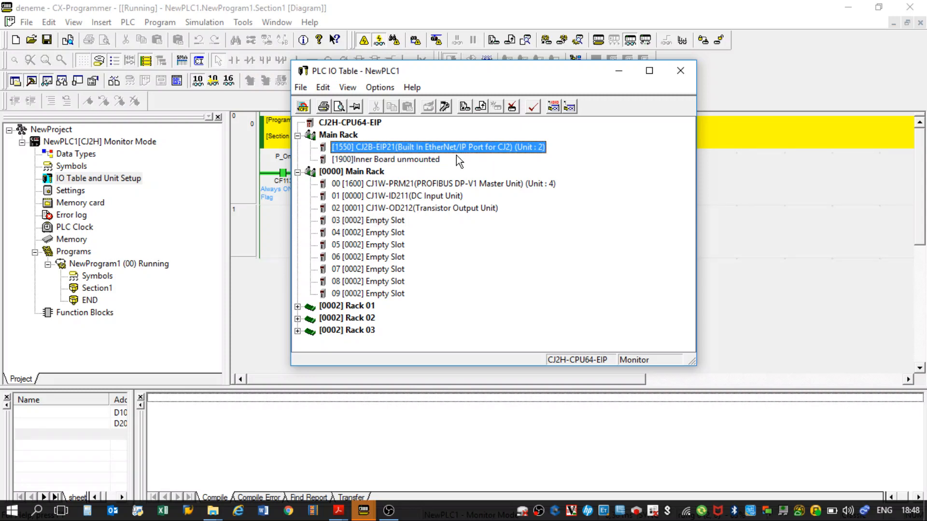
right_click(459, 160)
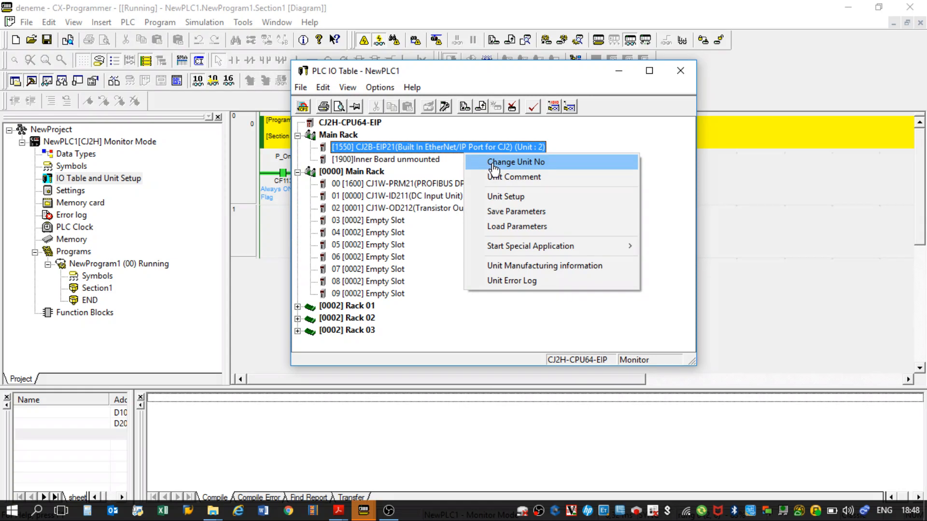
click(515, 198)
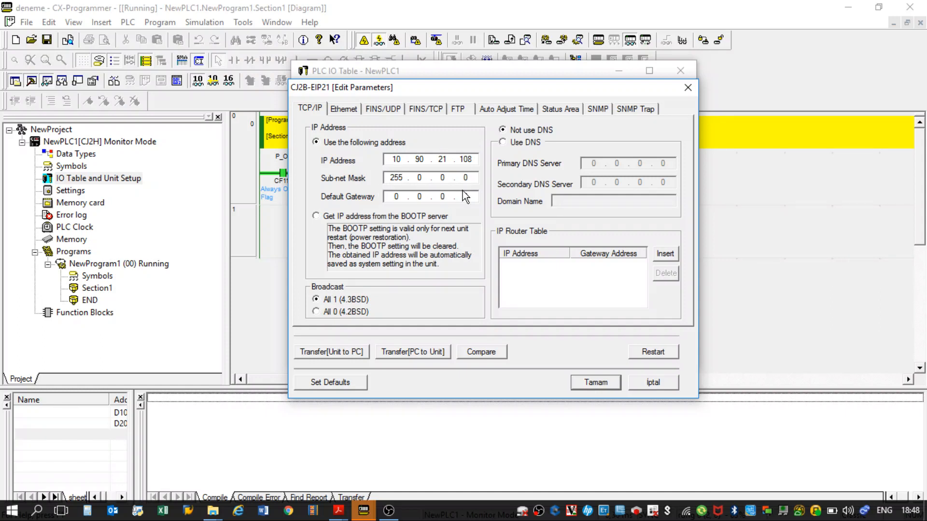
click(525, 114)
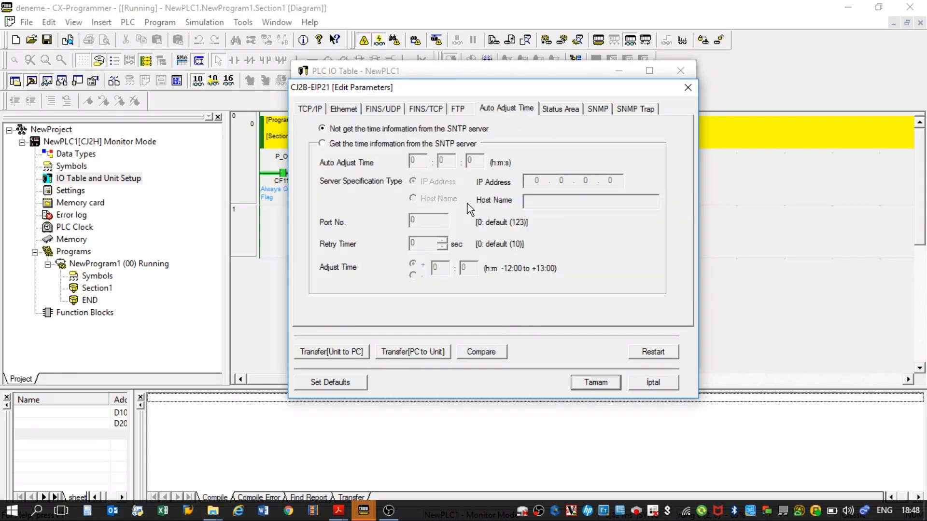
click(381, 146)
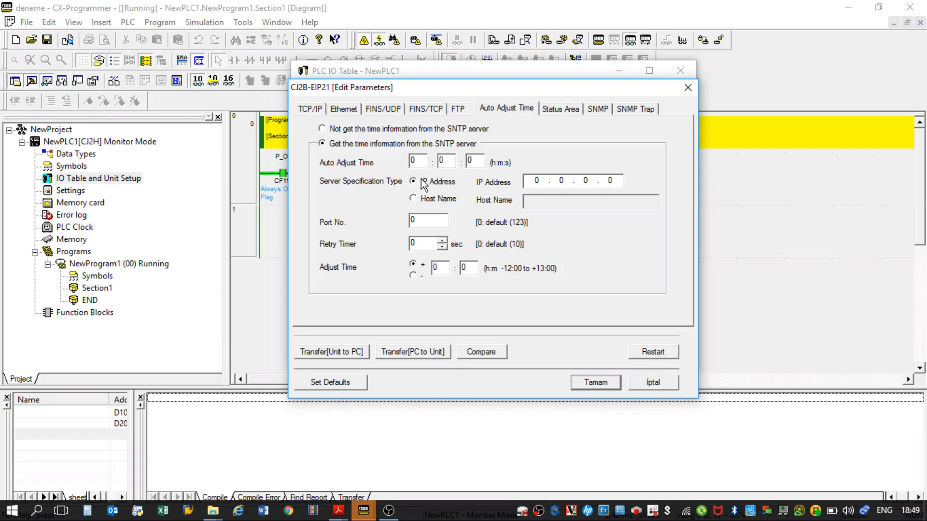
click(316, 109)
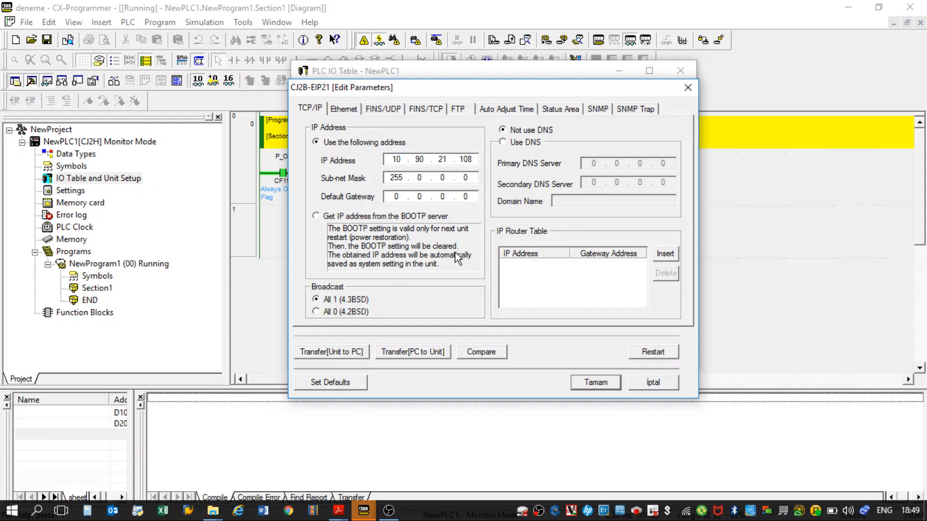
Try to transfer the CJ2B-EIP21 parameters from the PC to the unit, and accept the unit setup.
click(403, 353)
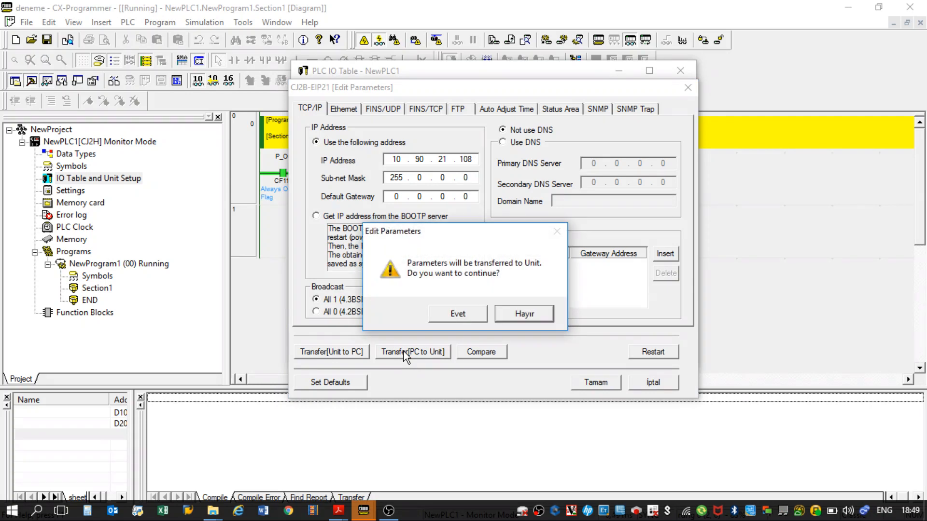
click(457, 314)
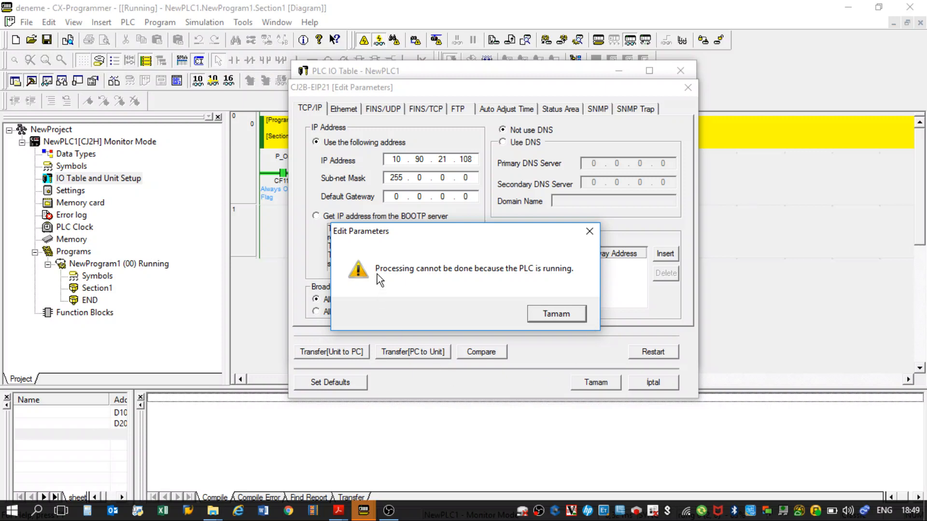
click(556, 315)
click(594, 382)
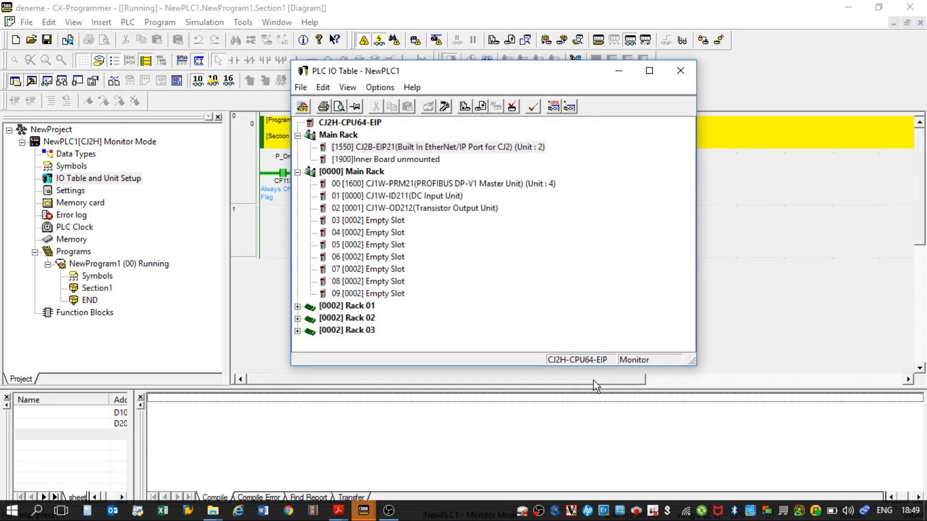
Close the IO table and switch the PLC into program mode.
click(682, 67)
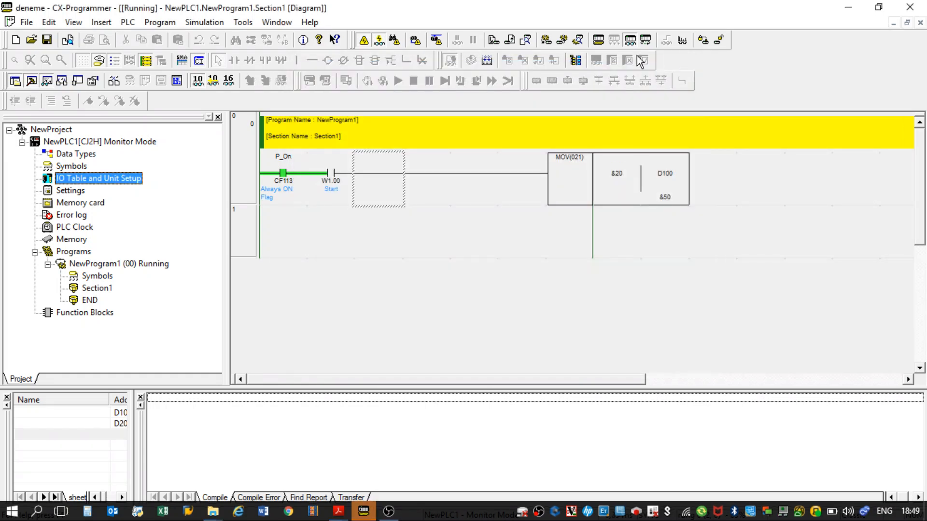
click(603, 42)
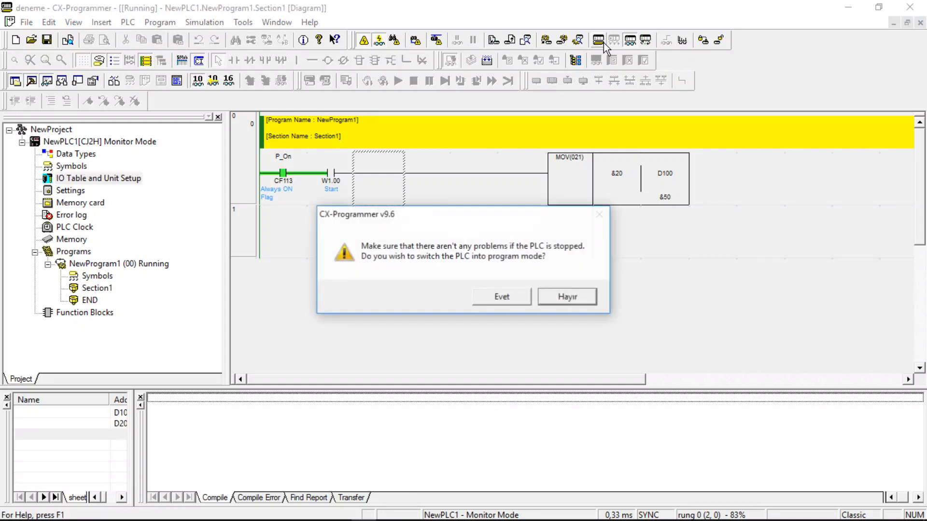
click(496, 300)
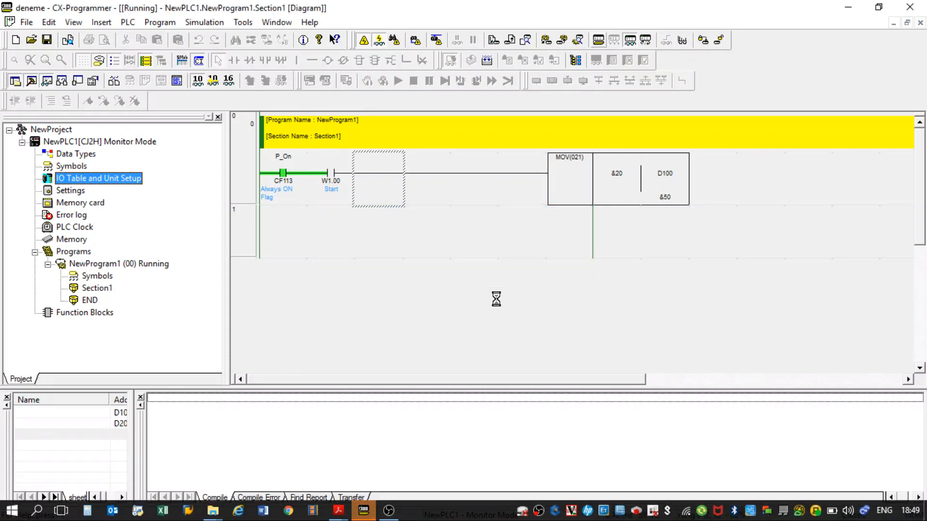
Reopen the CJ2B-EIP21 unit setup from the IO table and transfer its parameters from the PC to the unit.
double_click(103, 178)
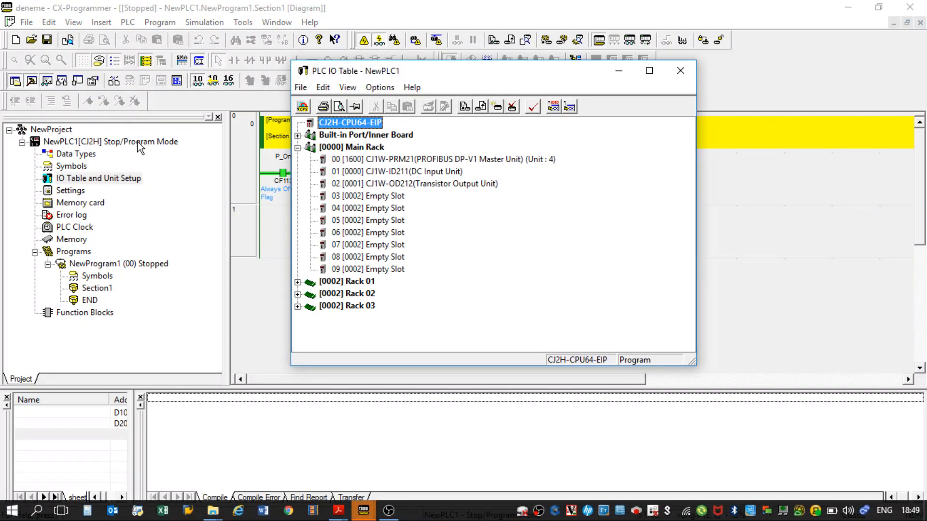
click(298, 136)
right_click(354, 149)
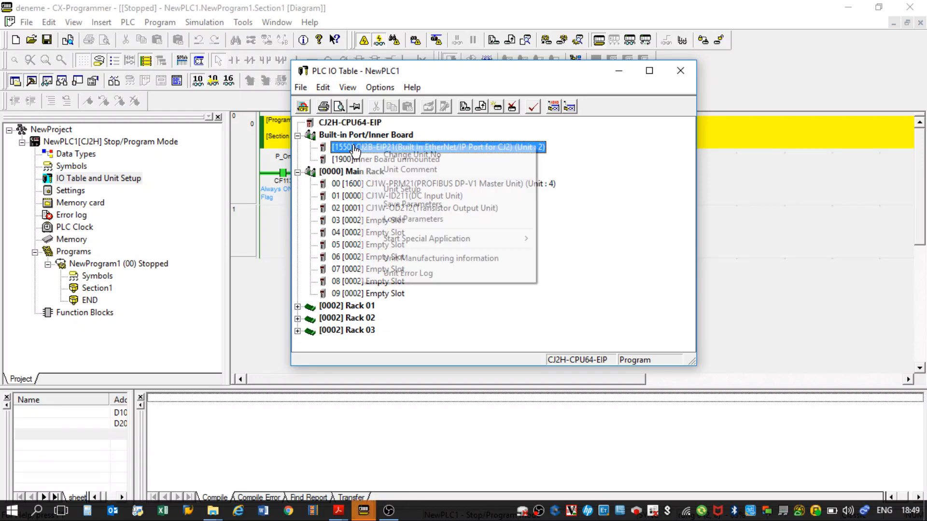
click(400, 188)
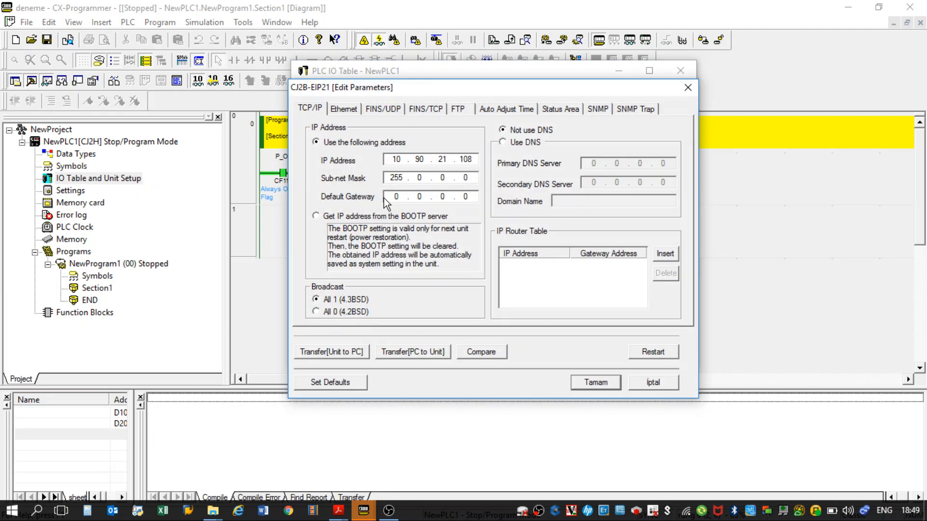
click(418, 358)
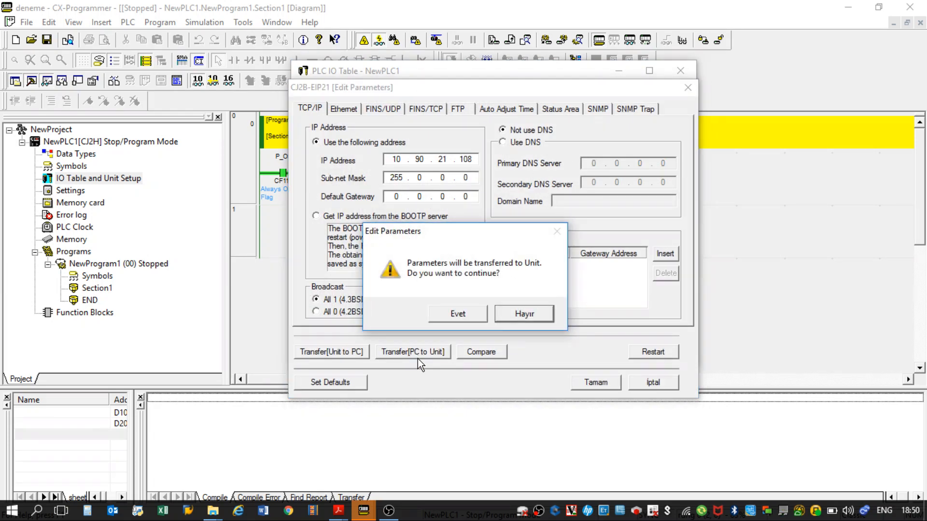
click(450, 314)
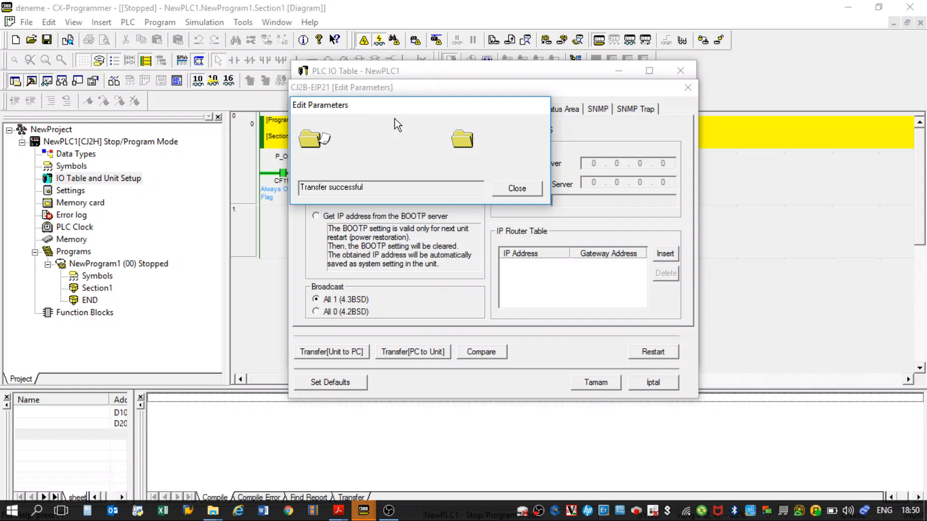
click(517, 189)
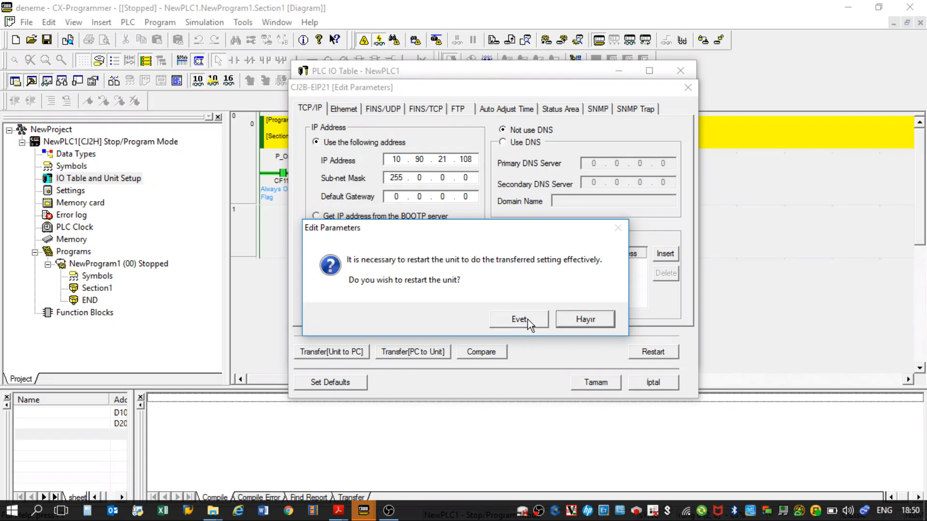
Restart the CJ2B-EIP21 unit to apply the transferred parameters, then close its setup and the IO table.
click(528, 320)
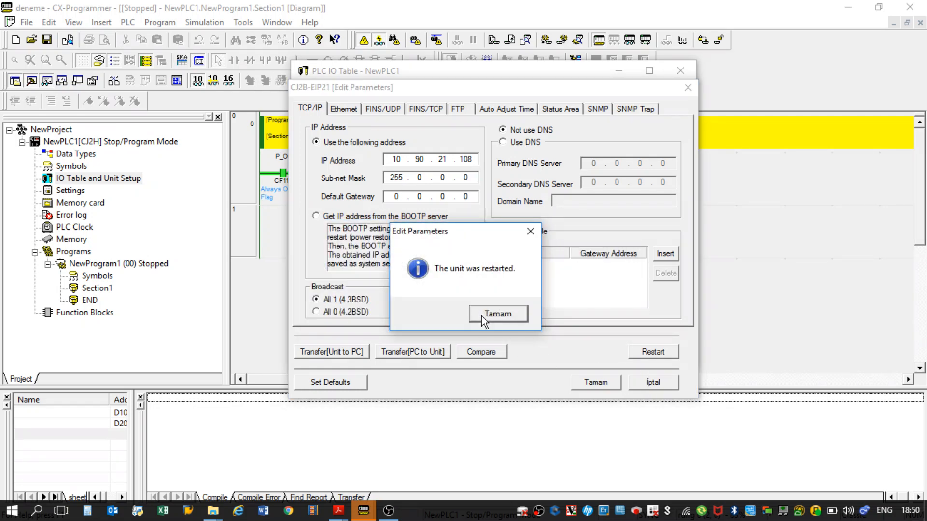
click(481, 316)
click(596, 382)
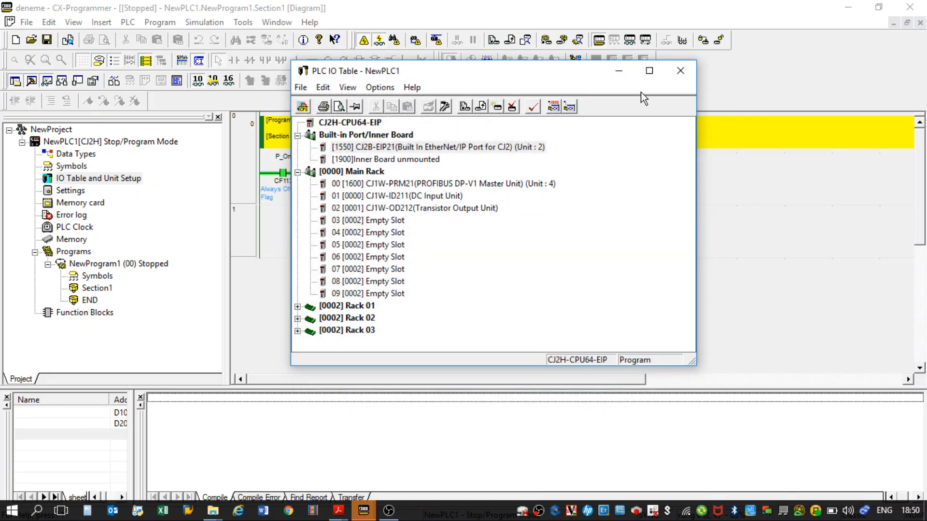
click(679, 71)
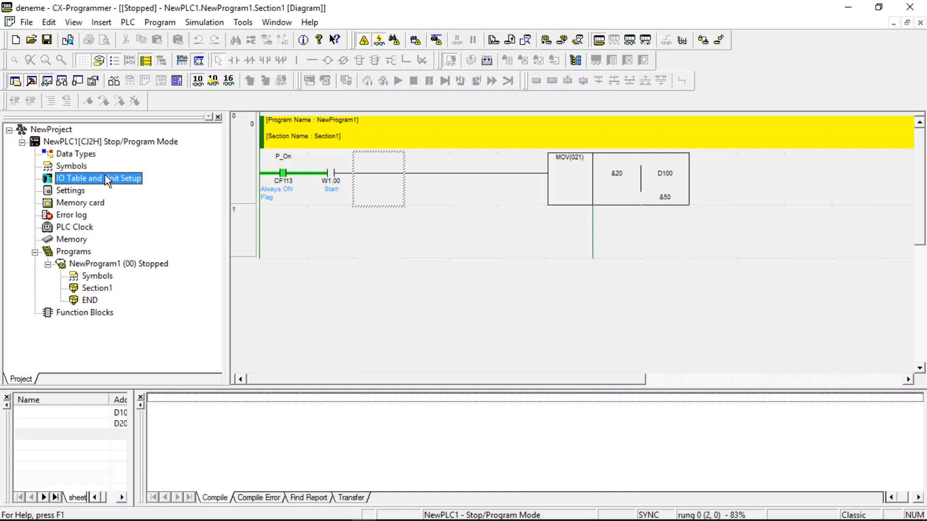
Open the PLC settings and review the startup mode and execute process options.
double_click(62, 191)
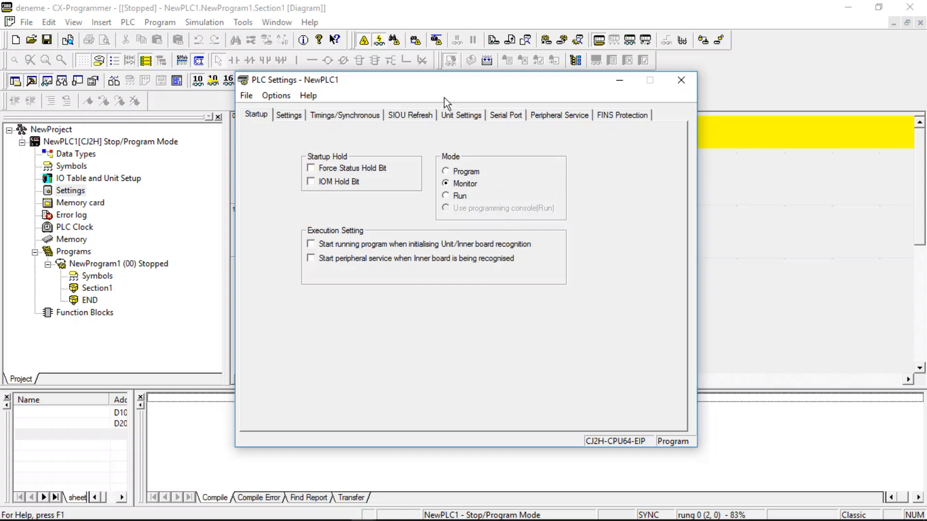
click(289, 115)
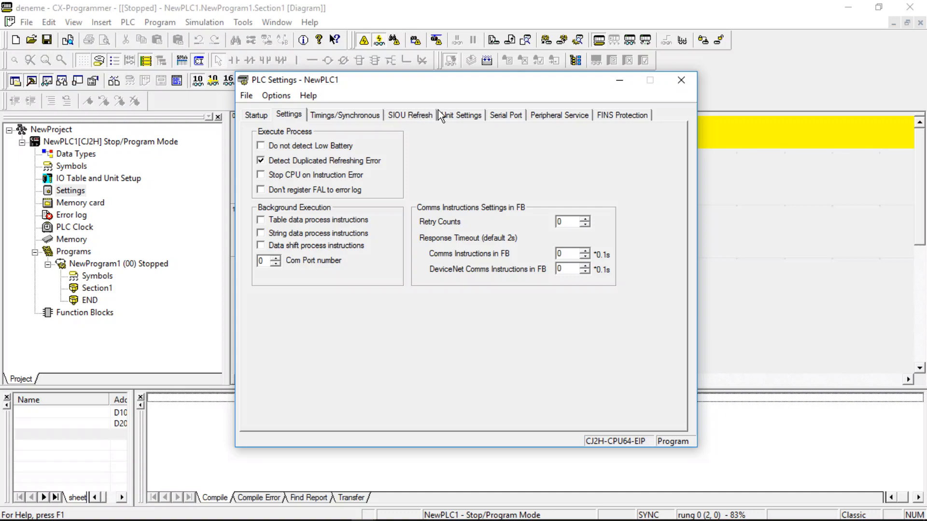
Review the serial port's Standard and Custom communications options, baud rates and modes, leaving Custom and RS-232C selected.
click(498, 117)
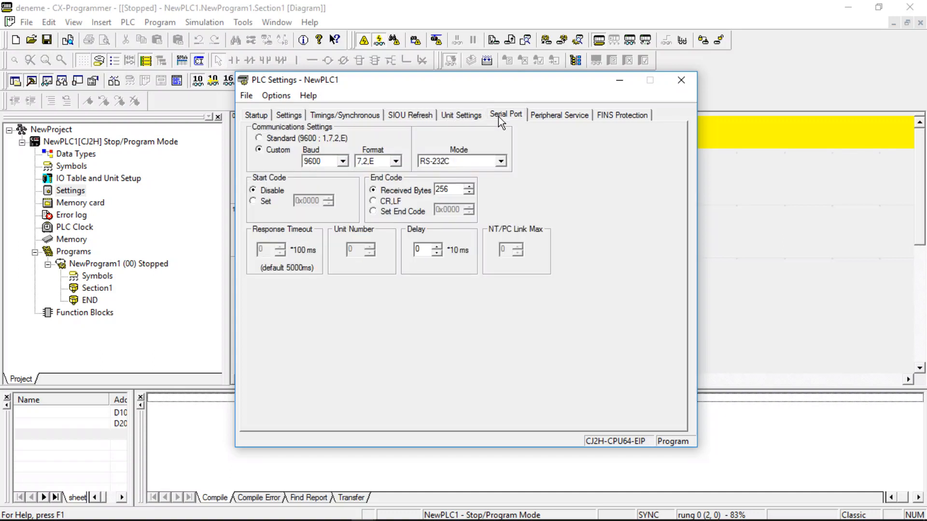
click(259, 139)
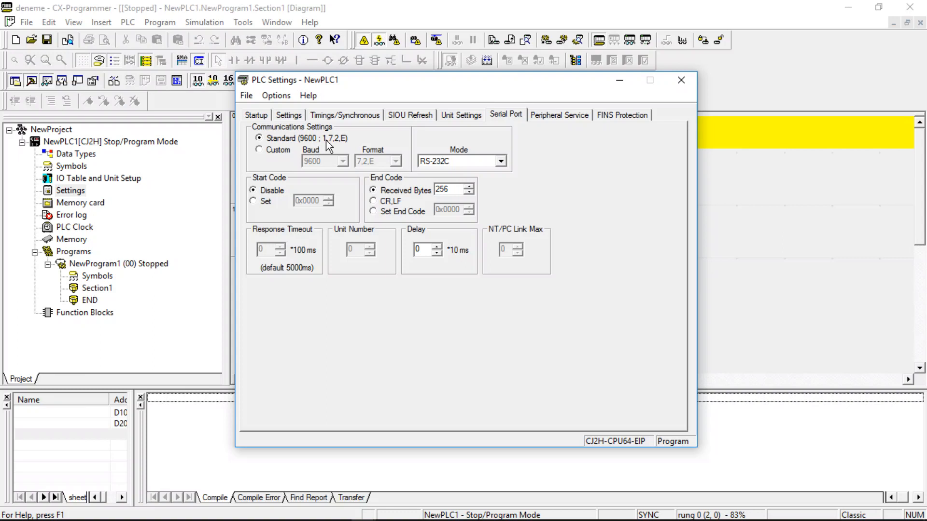
click(271, 151)
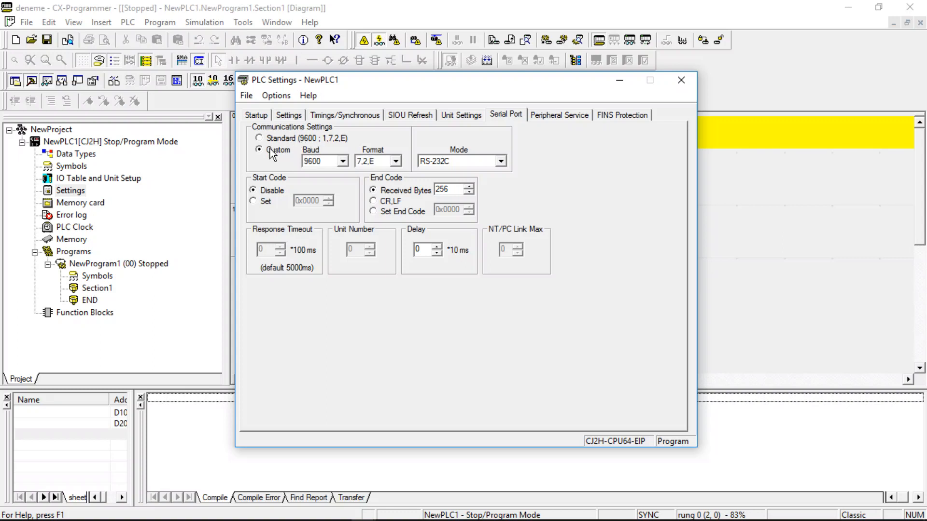
click(317, 161)
click(317, 161)
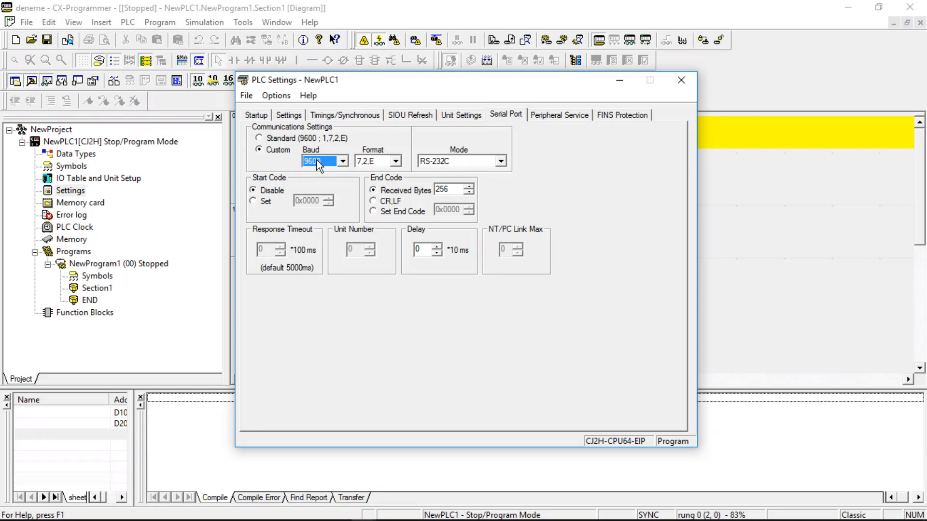
click(433, 163)
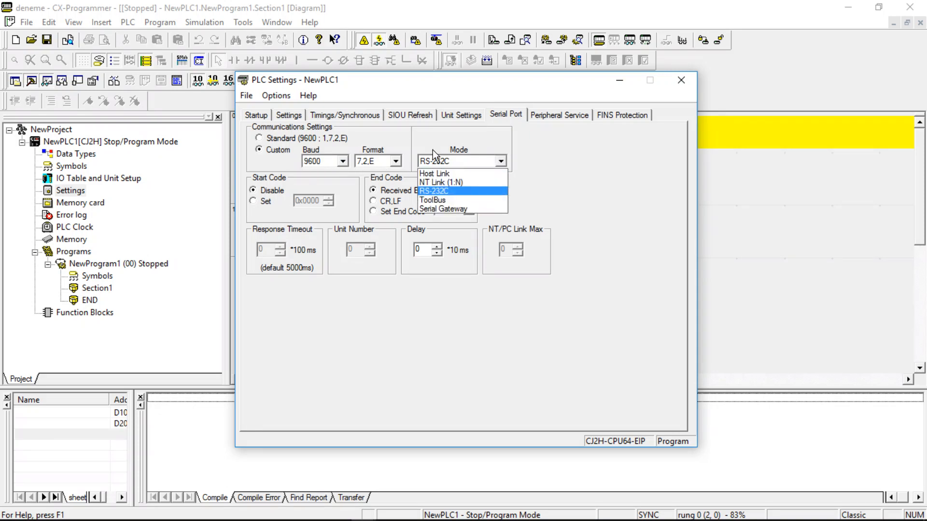
click(441, 190)
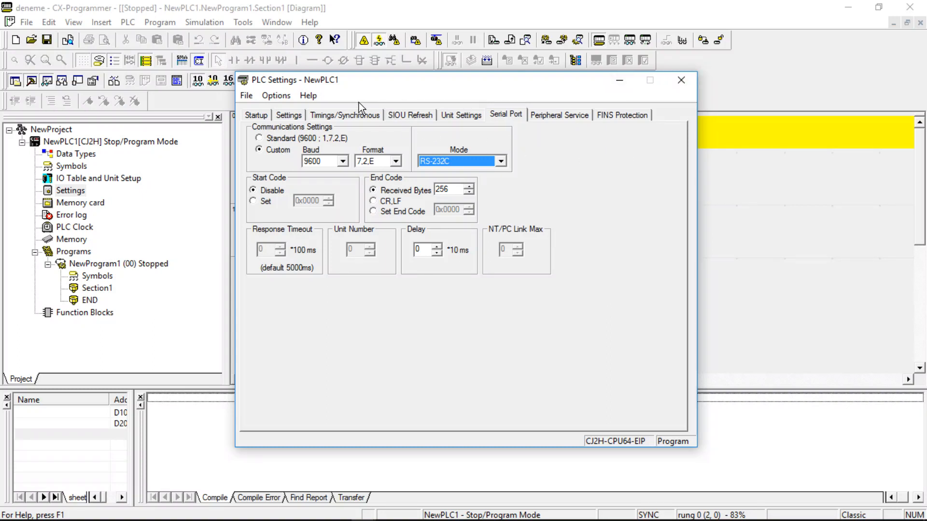
Return to the startup options of the PLC settings and close them.
click(255, 115)
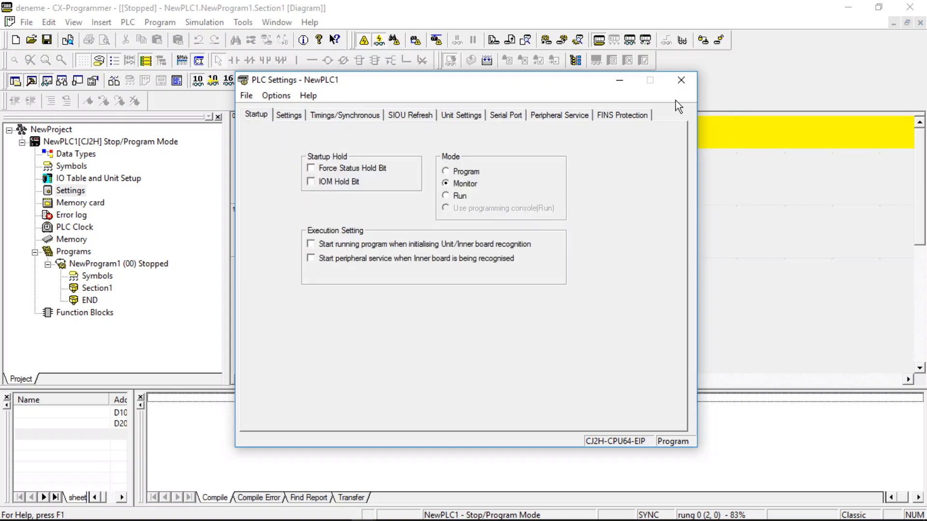
click(681, 81)
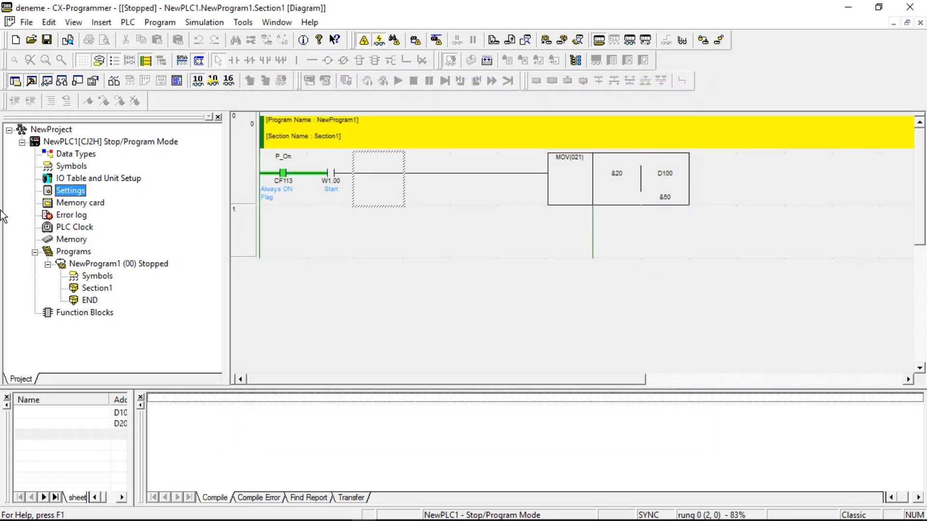
Open the PLC memory card and review its Program, IO Memory and Parameter areas, then close it.
double_click(98, 204)
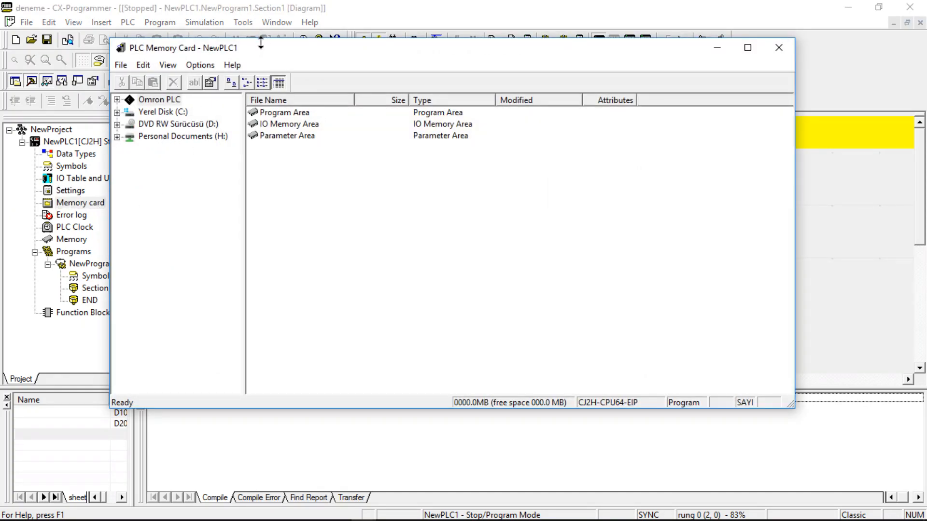
drag(262, 45, 302, 31)
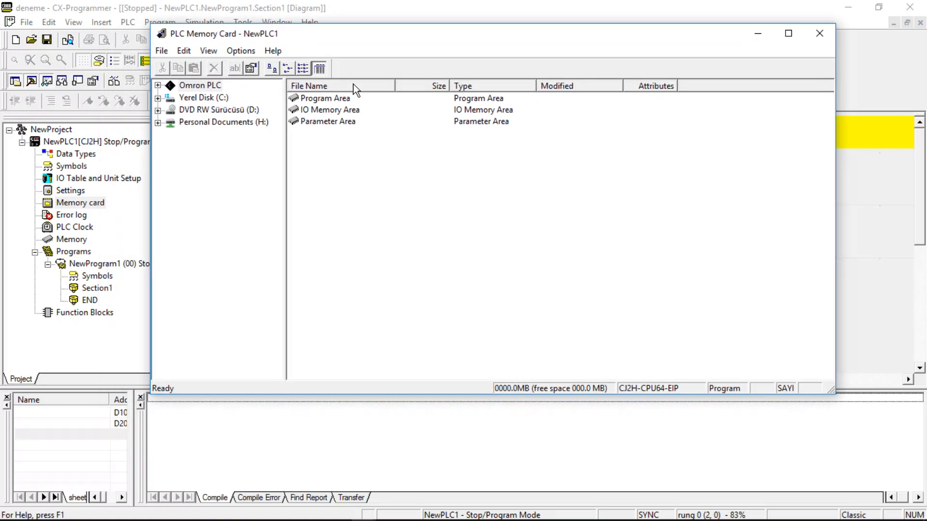
click(342, 99)
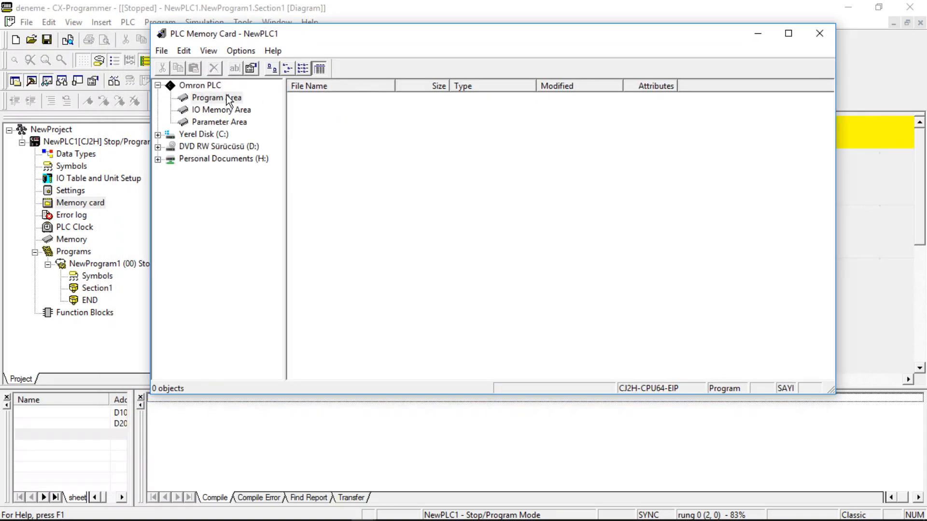
click(222, 112)
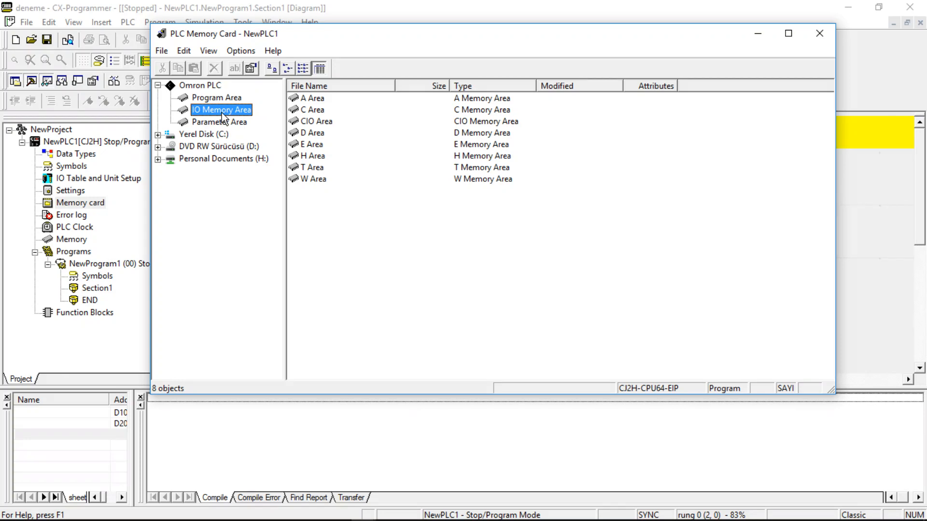
click(237, 125)
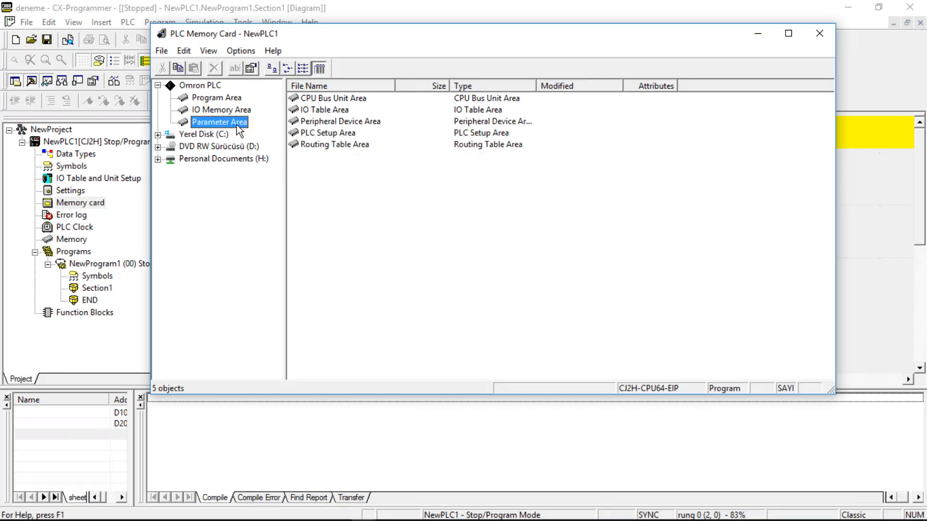
click(305, 111)
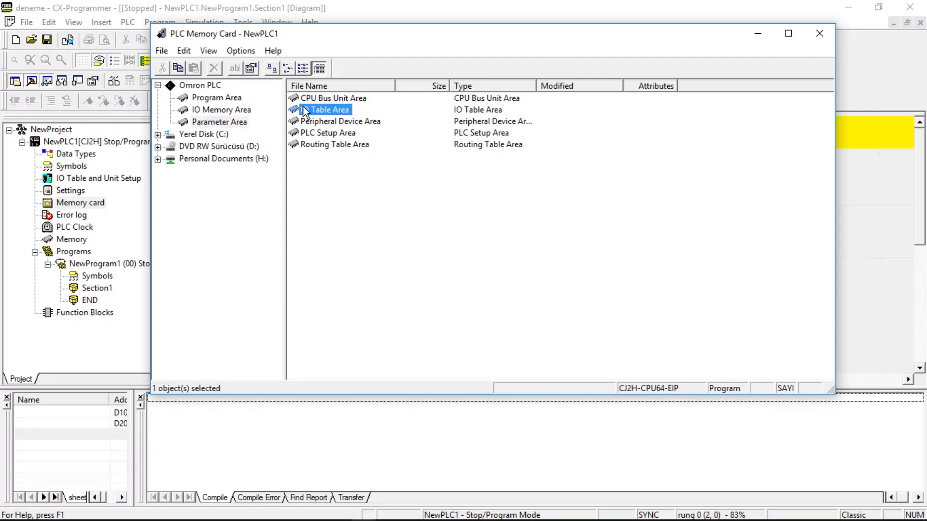
click(305, 99)
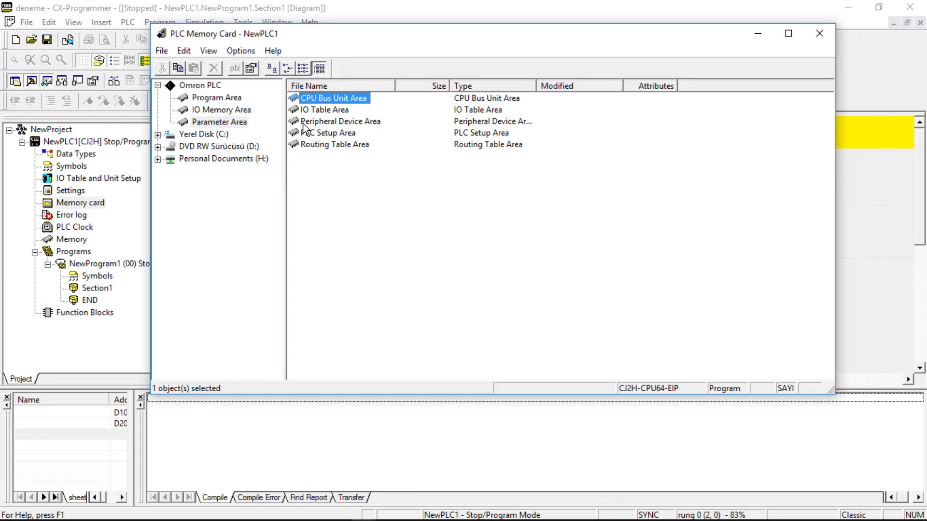
click(799, 32)
click(920, 6)
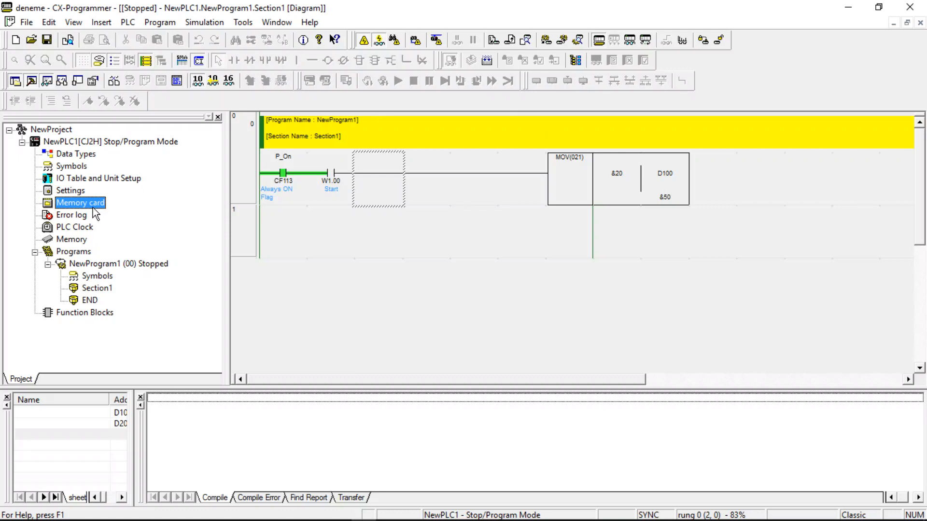
Open the PLC's error log, review its current errors, logged errors and messages, then close it.
click(73, 241)
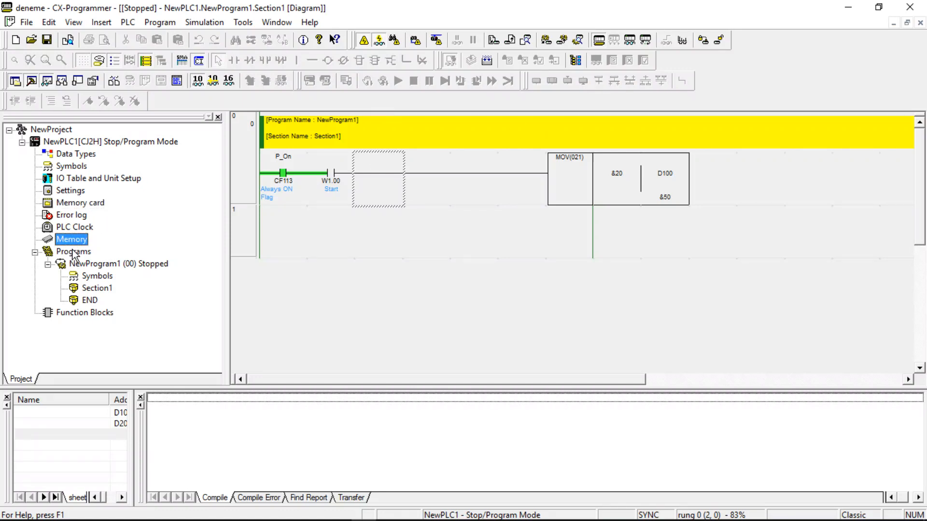
double_click(76, 219)
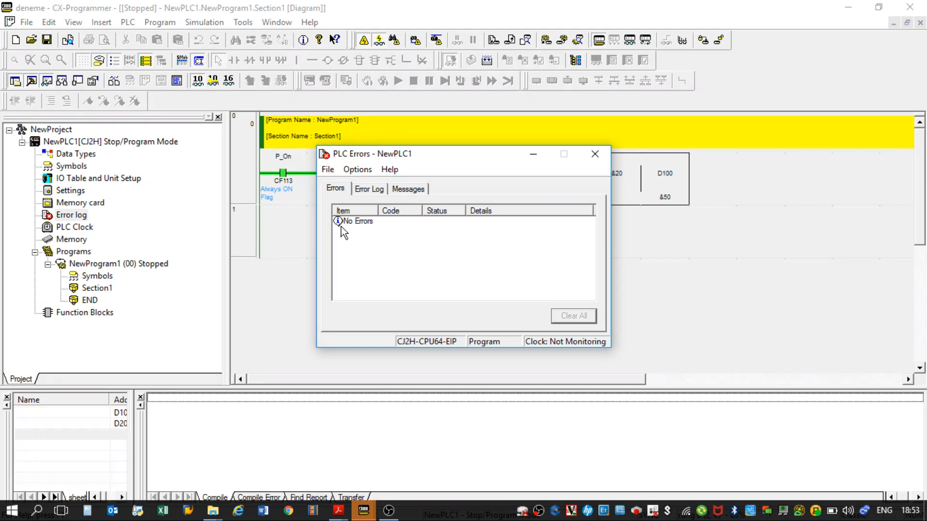
click(366, 189)
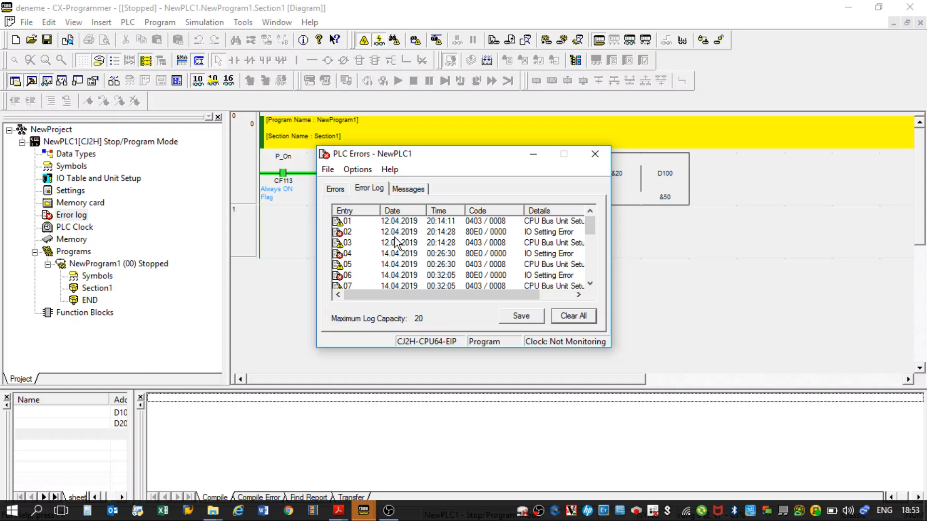
click(422, 190)
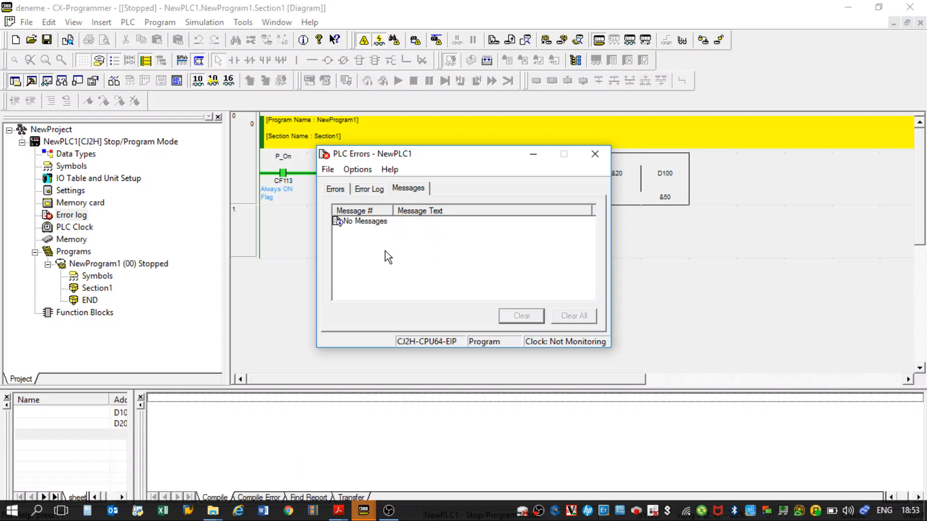
click(338, 189)
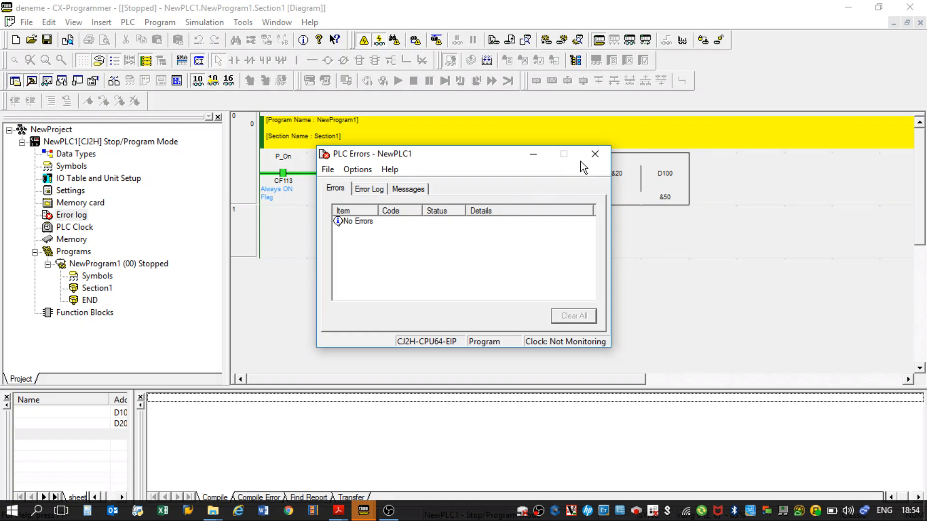
click(595, 154)
Open the PLC clock, compare the computer and PLC times, then close it.
double_click(76, 228)
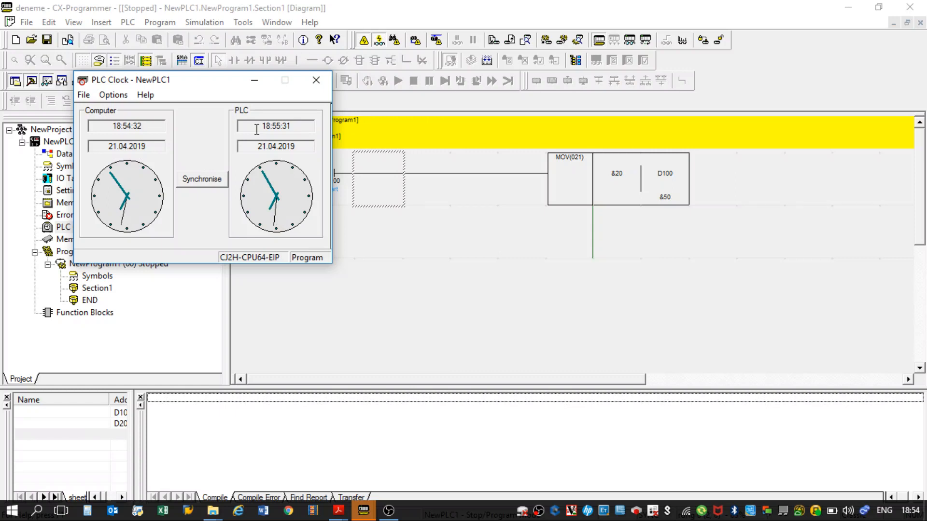
drag(202, 82, 309, 85)
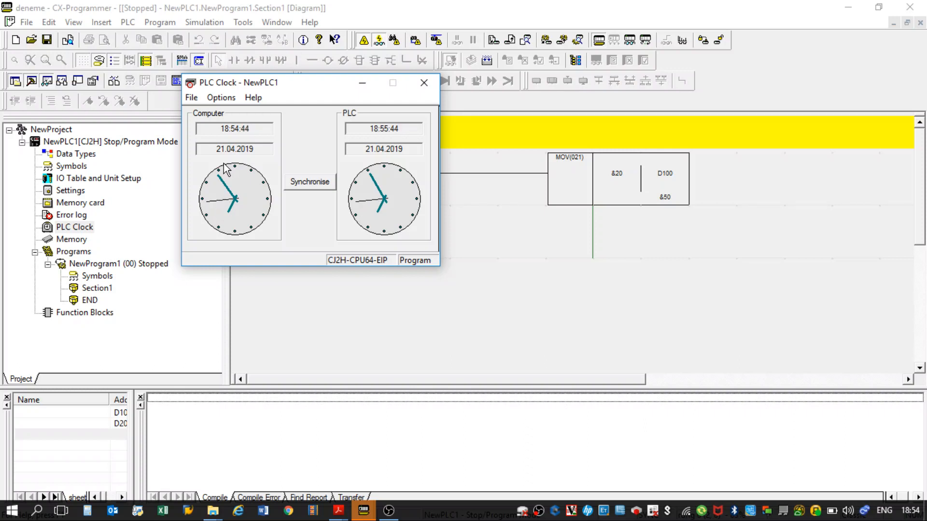
click(424, 82)
Open the PLC memory and view the CIO and D areas in enlarged windows, selecting addresses CIO20 and D30.
double_click(84, 241)
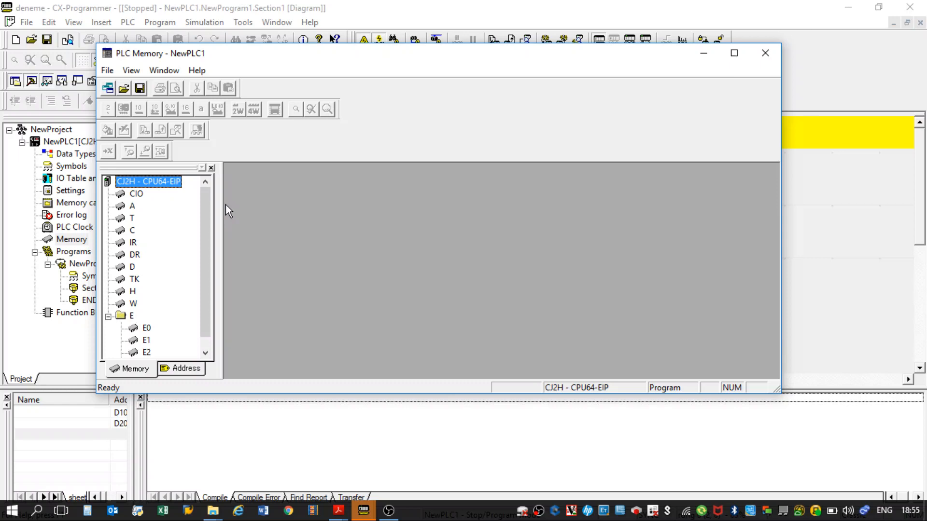
double_click(137, 194)
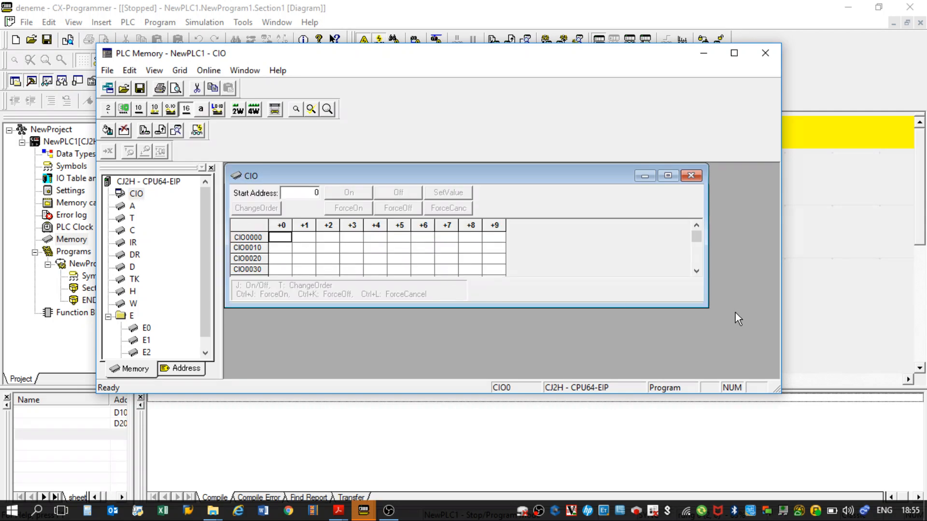
drag(704, 303, 777, 373)
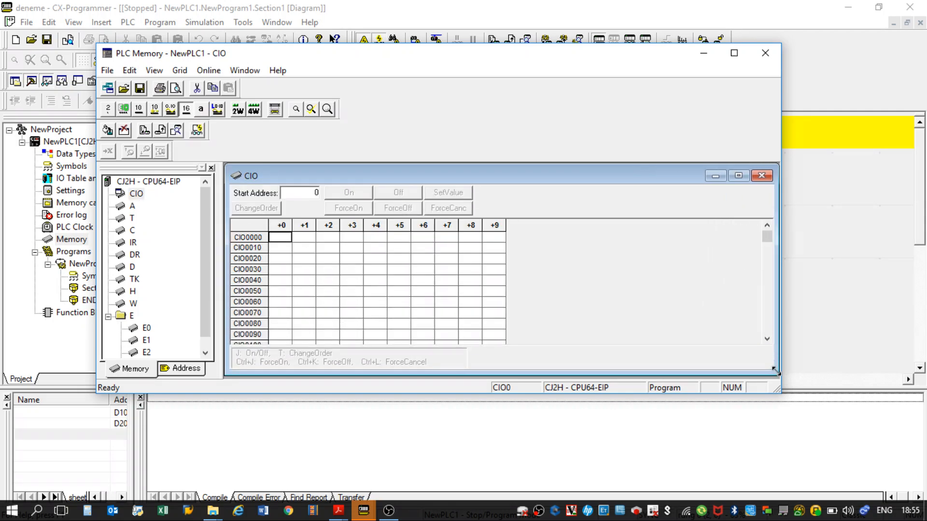
click(273, 262)
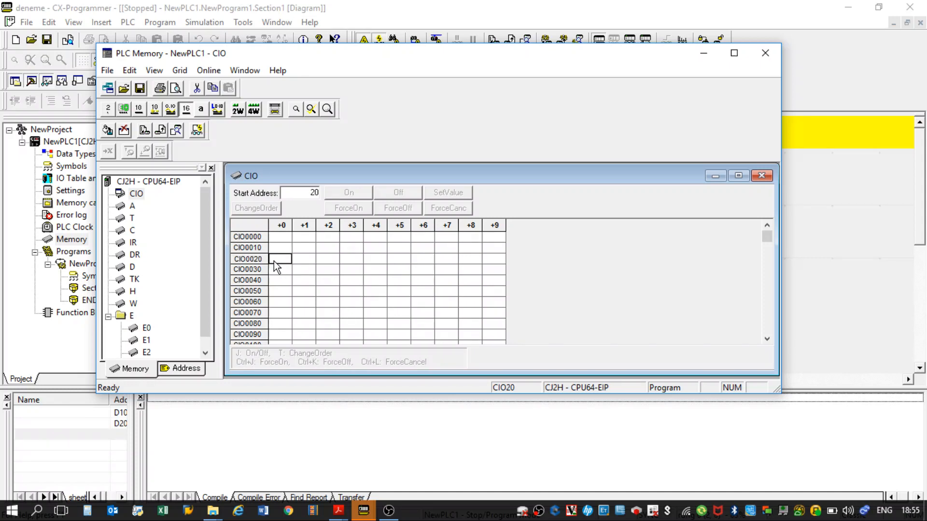
double_click(130, 267)
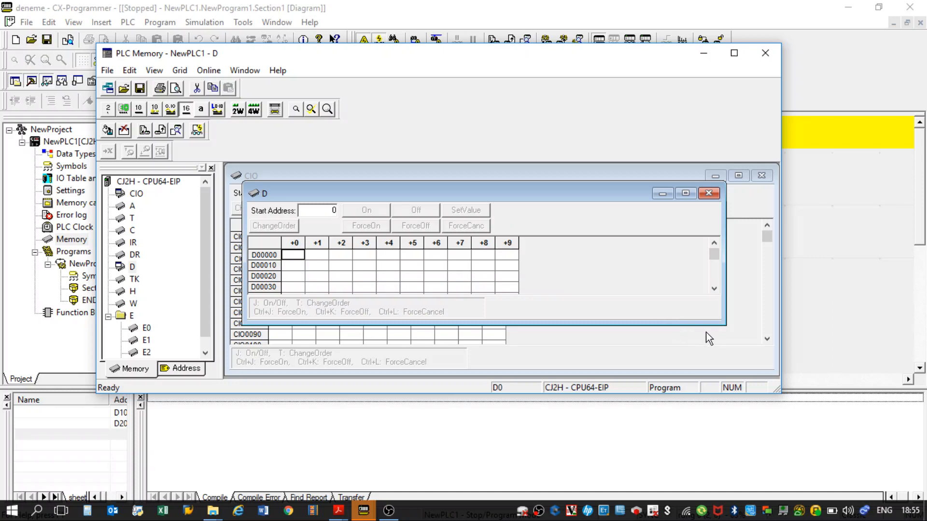
drag(721, 323, 748, 340)
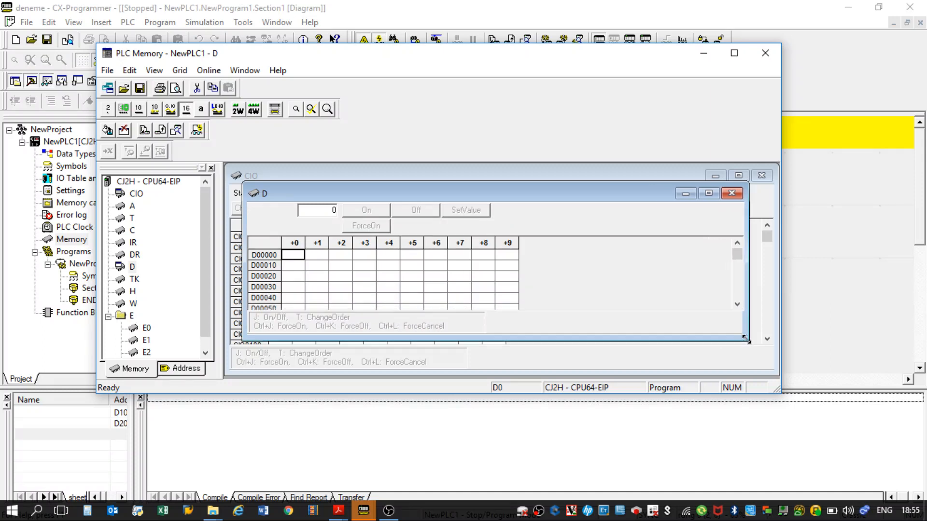
click(293, 287)
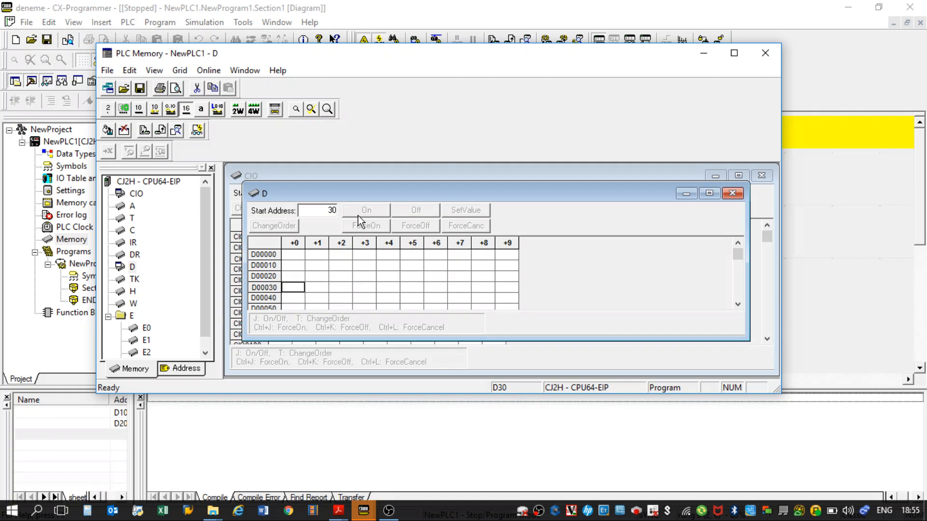
View the D area's data in BCD, binary and decimal formats, then close the PLC memory and return to the ladder diagram.
click(124, 110)
click(110, 111)
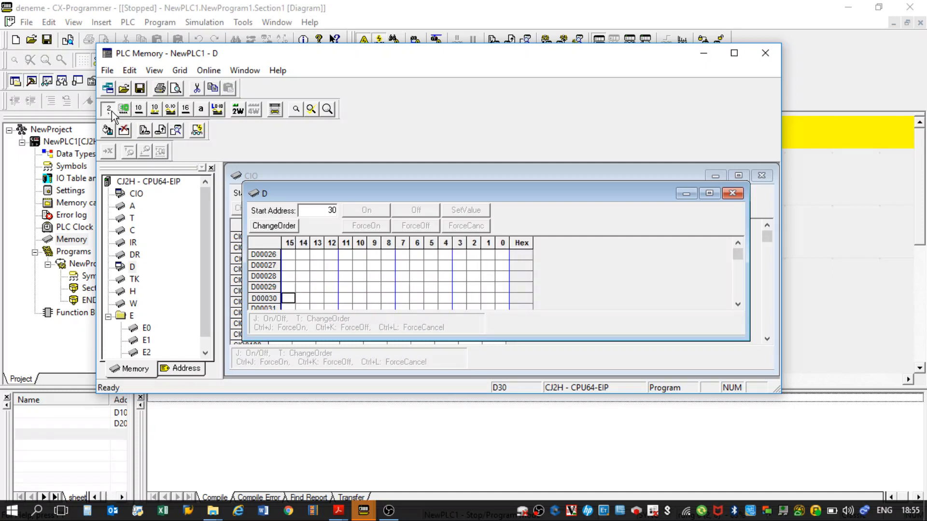
click(140, 110)
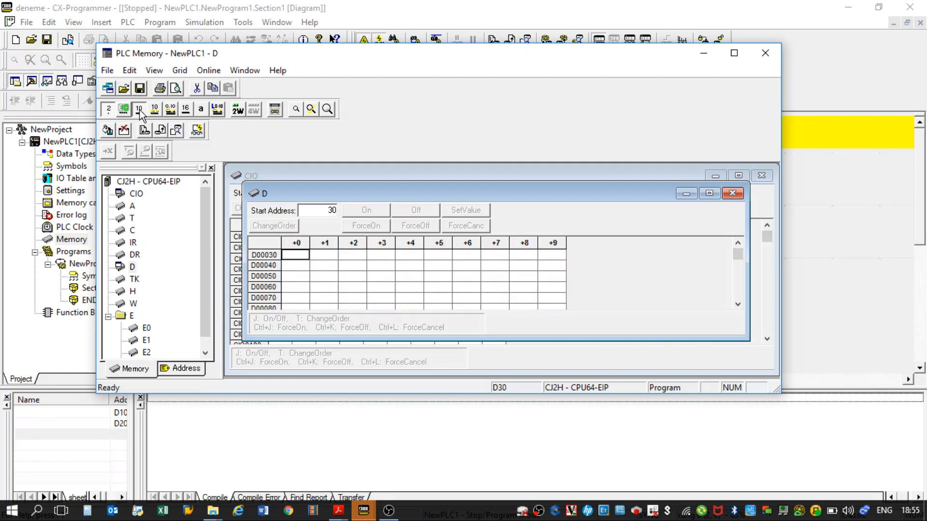
click(154, 111)
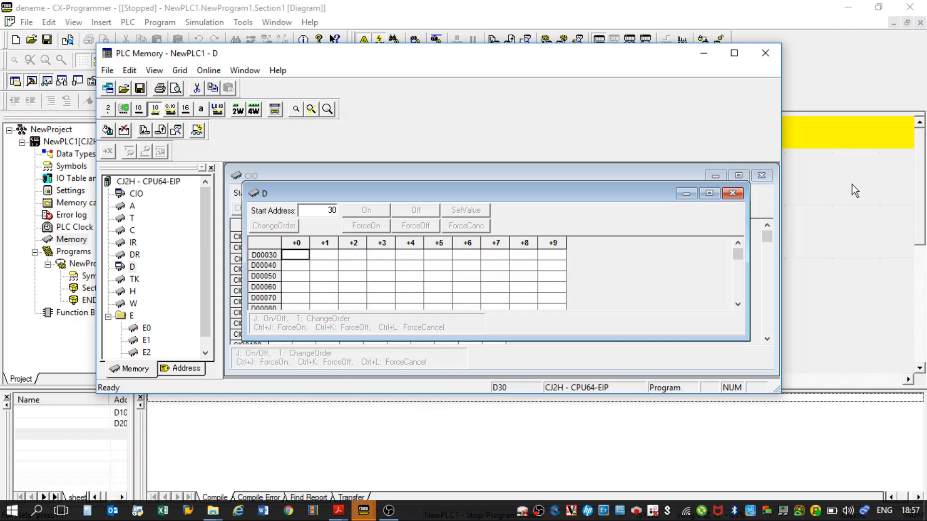
click(765, 53)
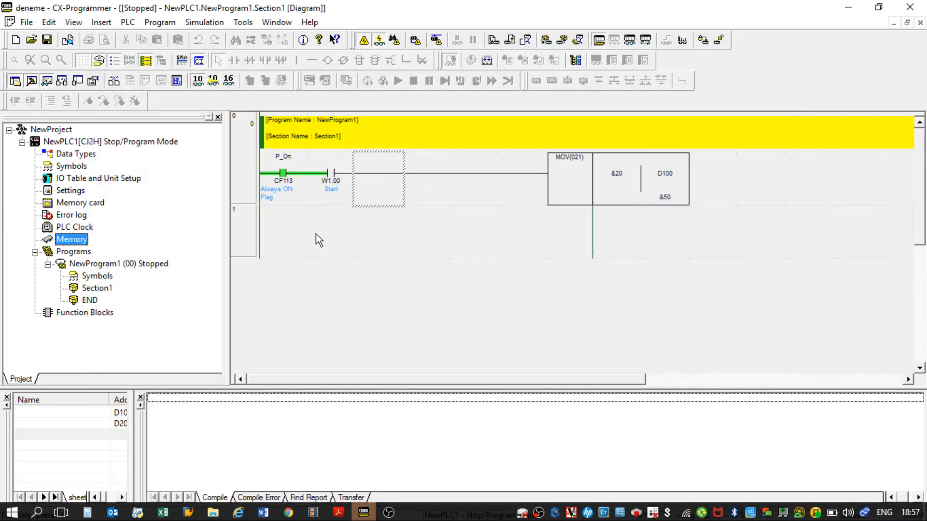
click(311, 240)
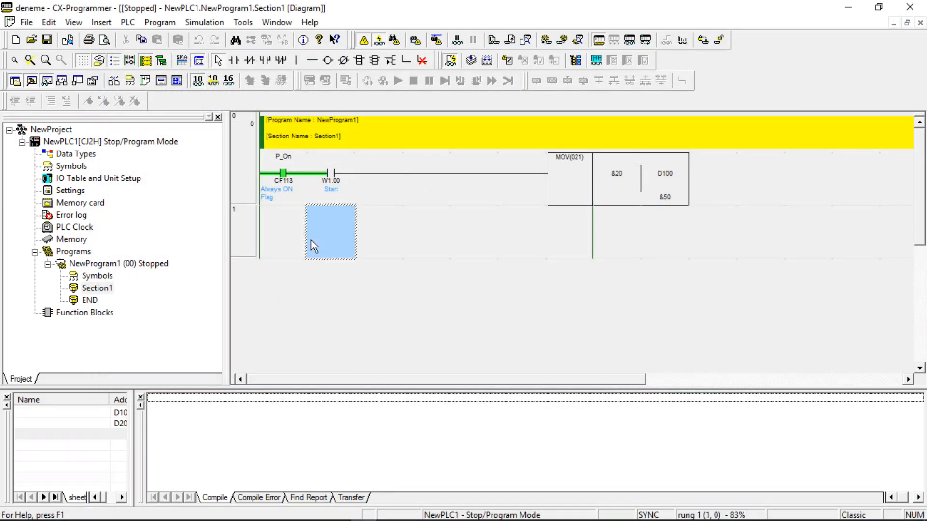